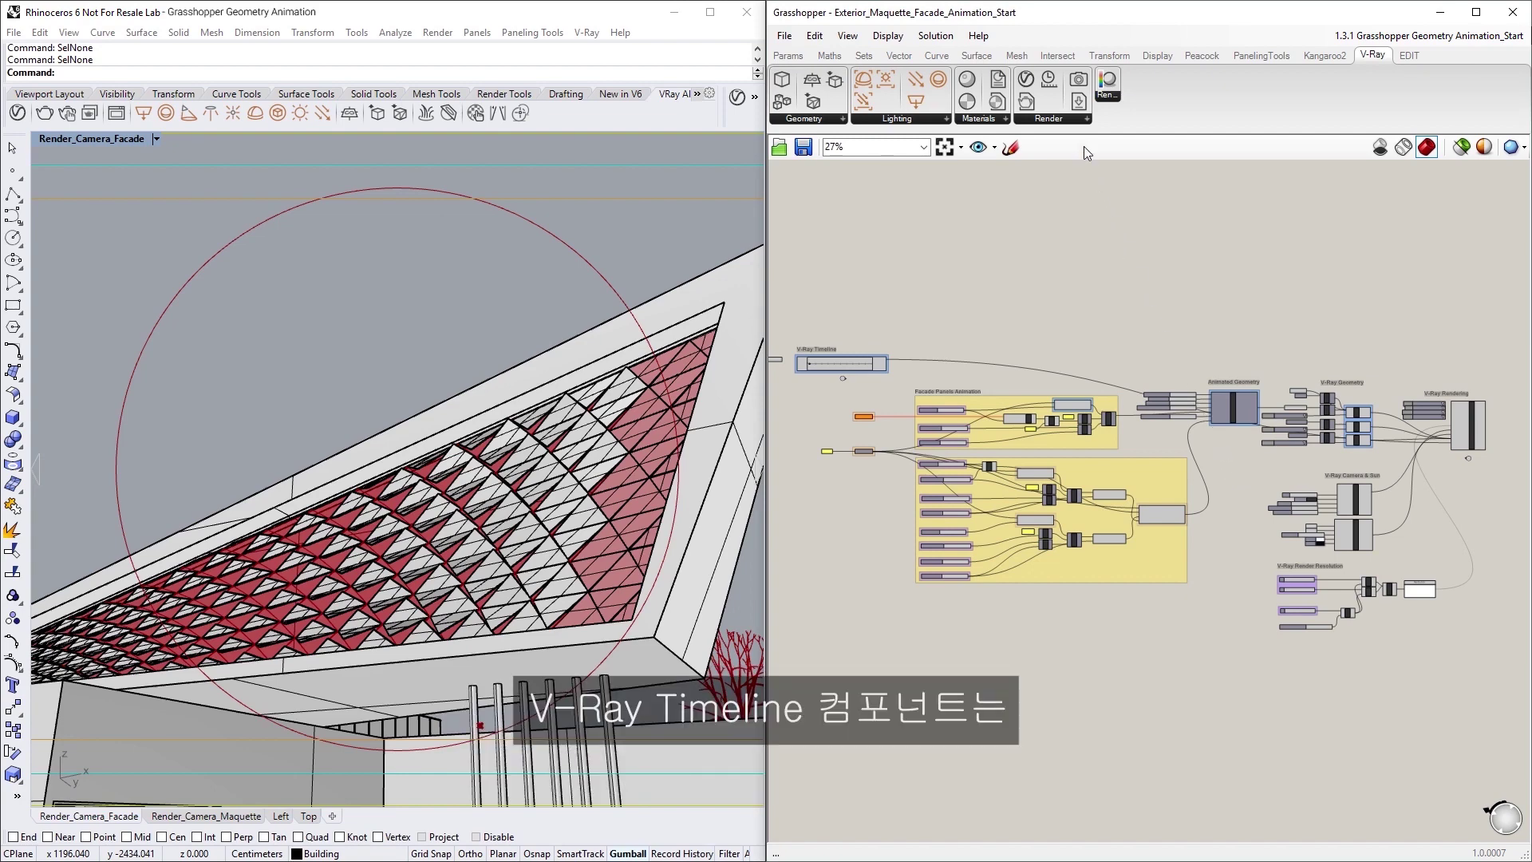
# Pan and zoom the canvas to a close view of the V-Ray Rendering component.
pyautogui.click(1082, 119)
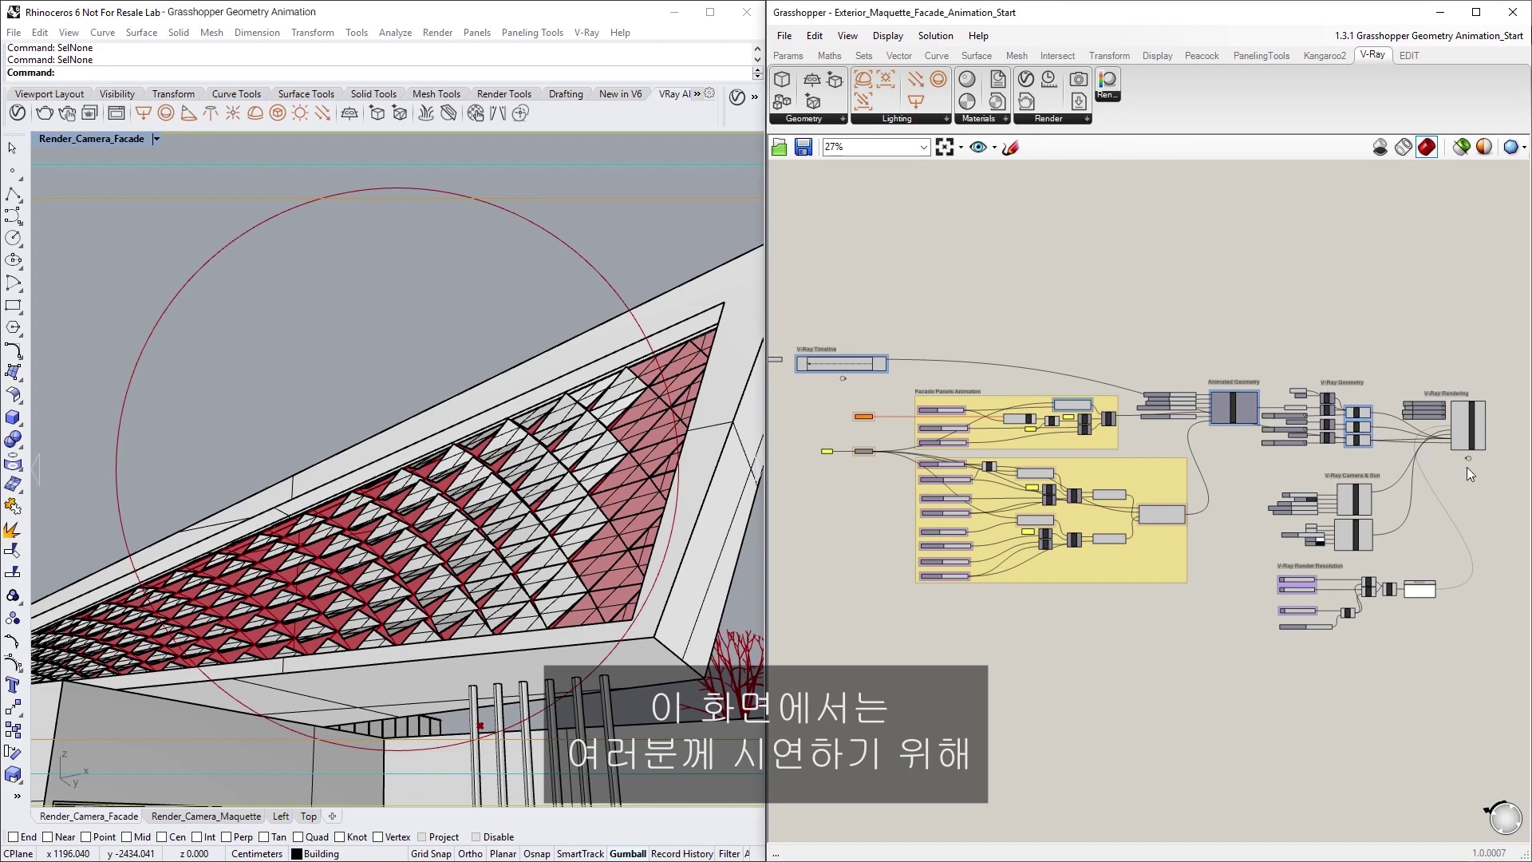
pyautogui.moveTo(1466, 467); pyautogui.dragTo(1199, 544, button='right')
pyautogui.scroll(5, 1149, 444)
# Render the facade from the Render component's context menu, opening the V-Ray frame buffer.
pyautogui.rightClick(1203, 463)
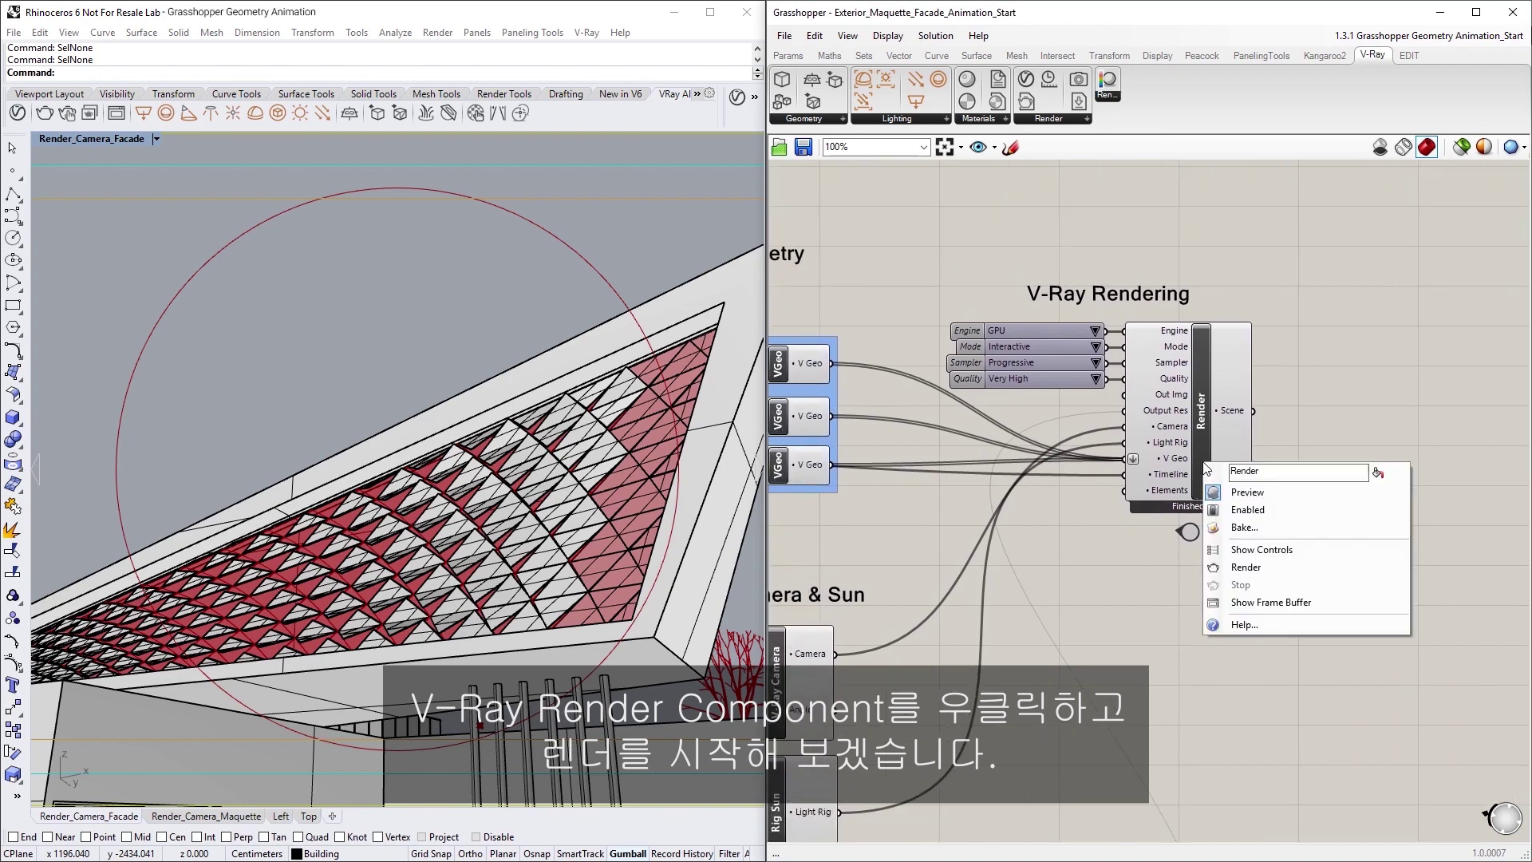
pyautogui.click(1251, 565)
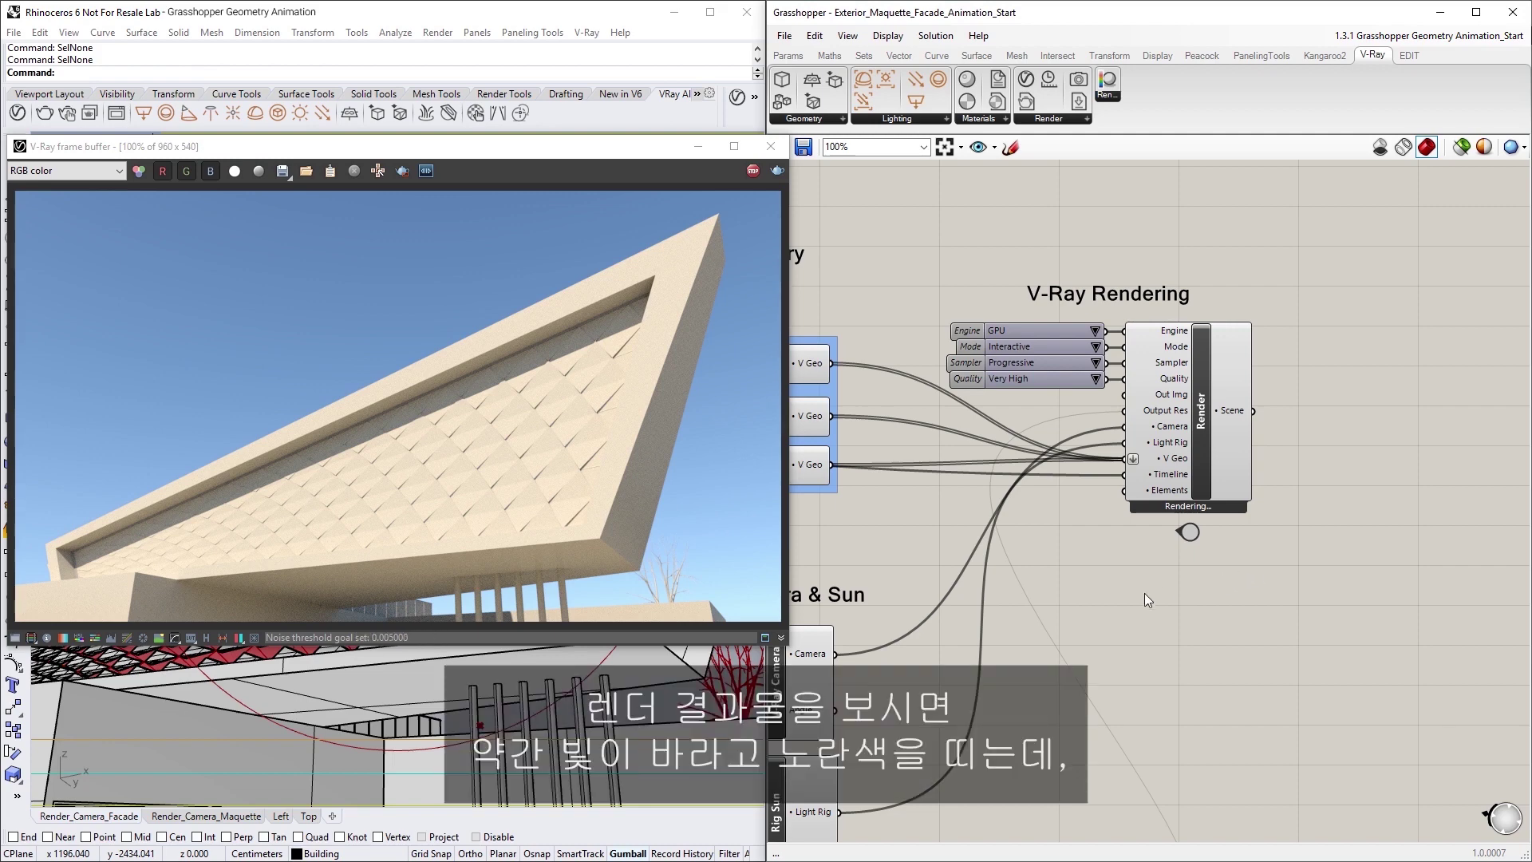
# Load the Exterior_Maquette_CC.vccglb global colour-correction preset into the frame buffer.
pyautogui.click(30, 637)
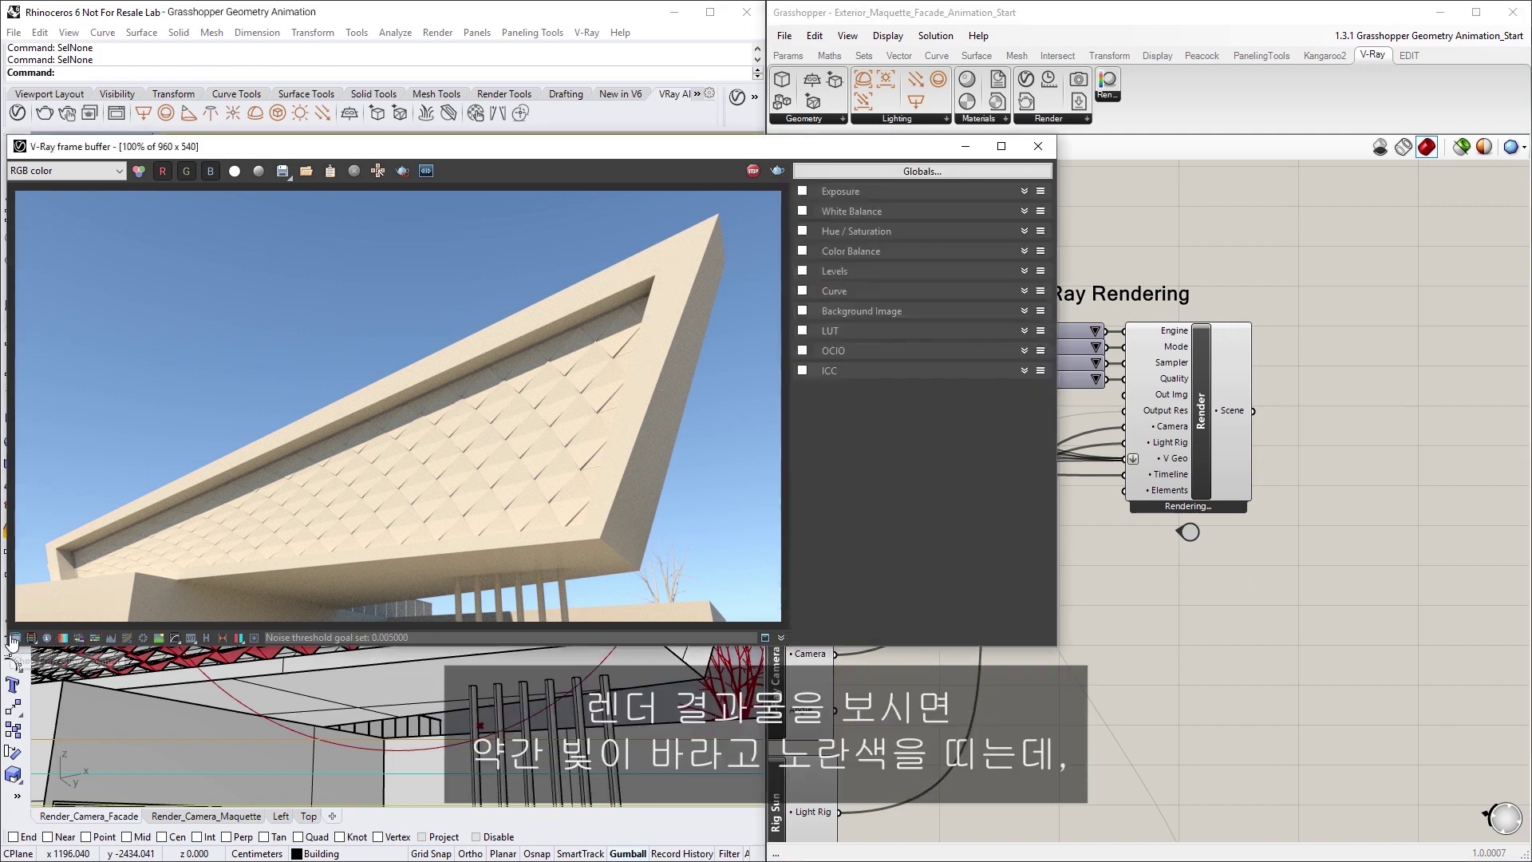
pyautogui.click(878, 170)
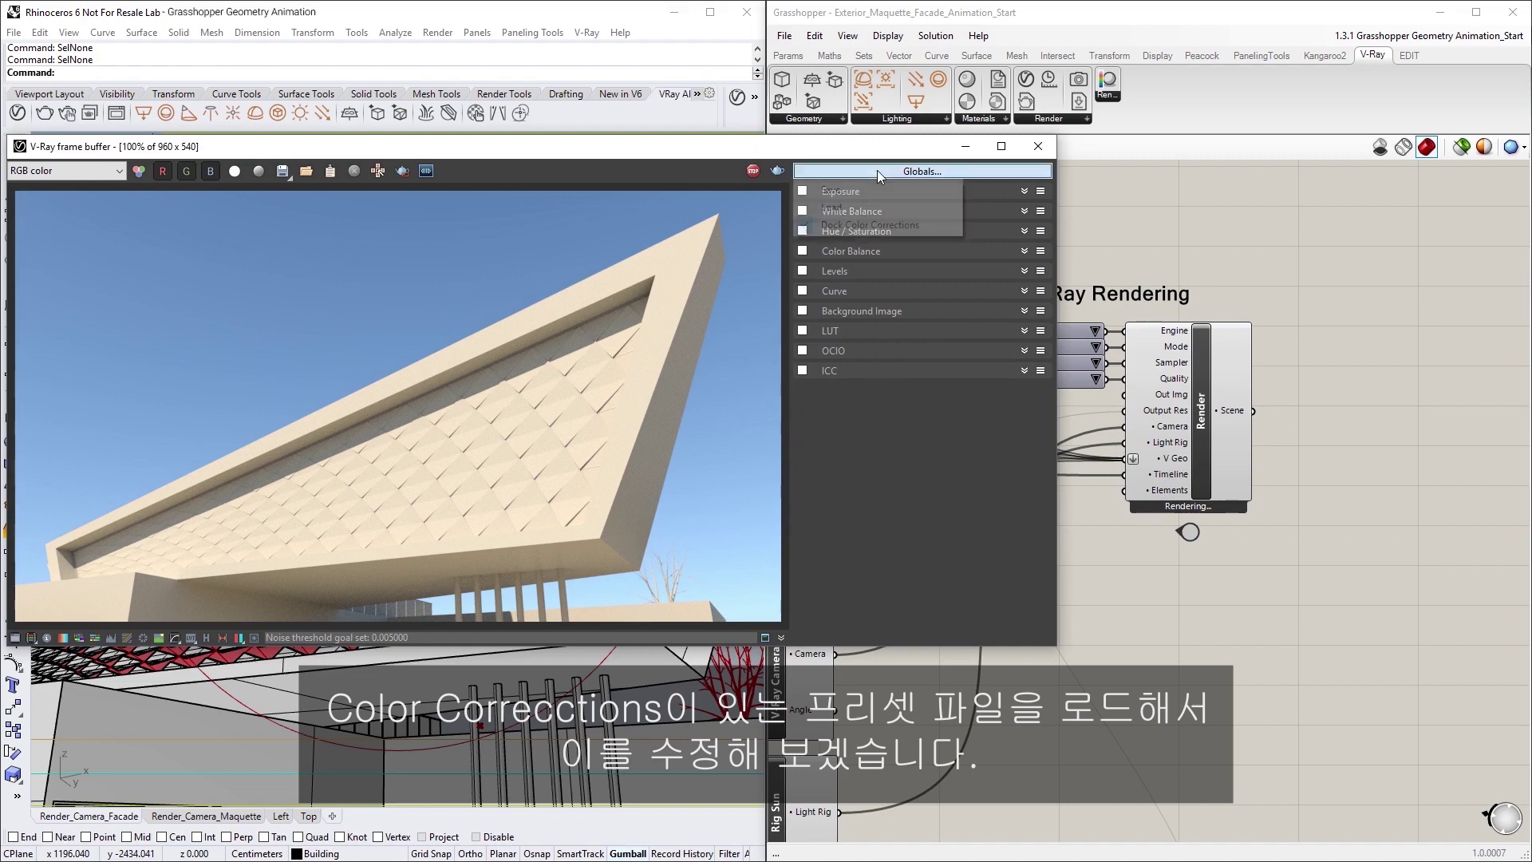
pyautogui.click(851, 206)
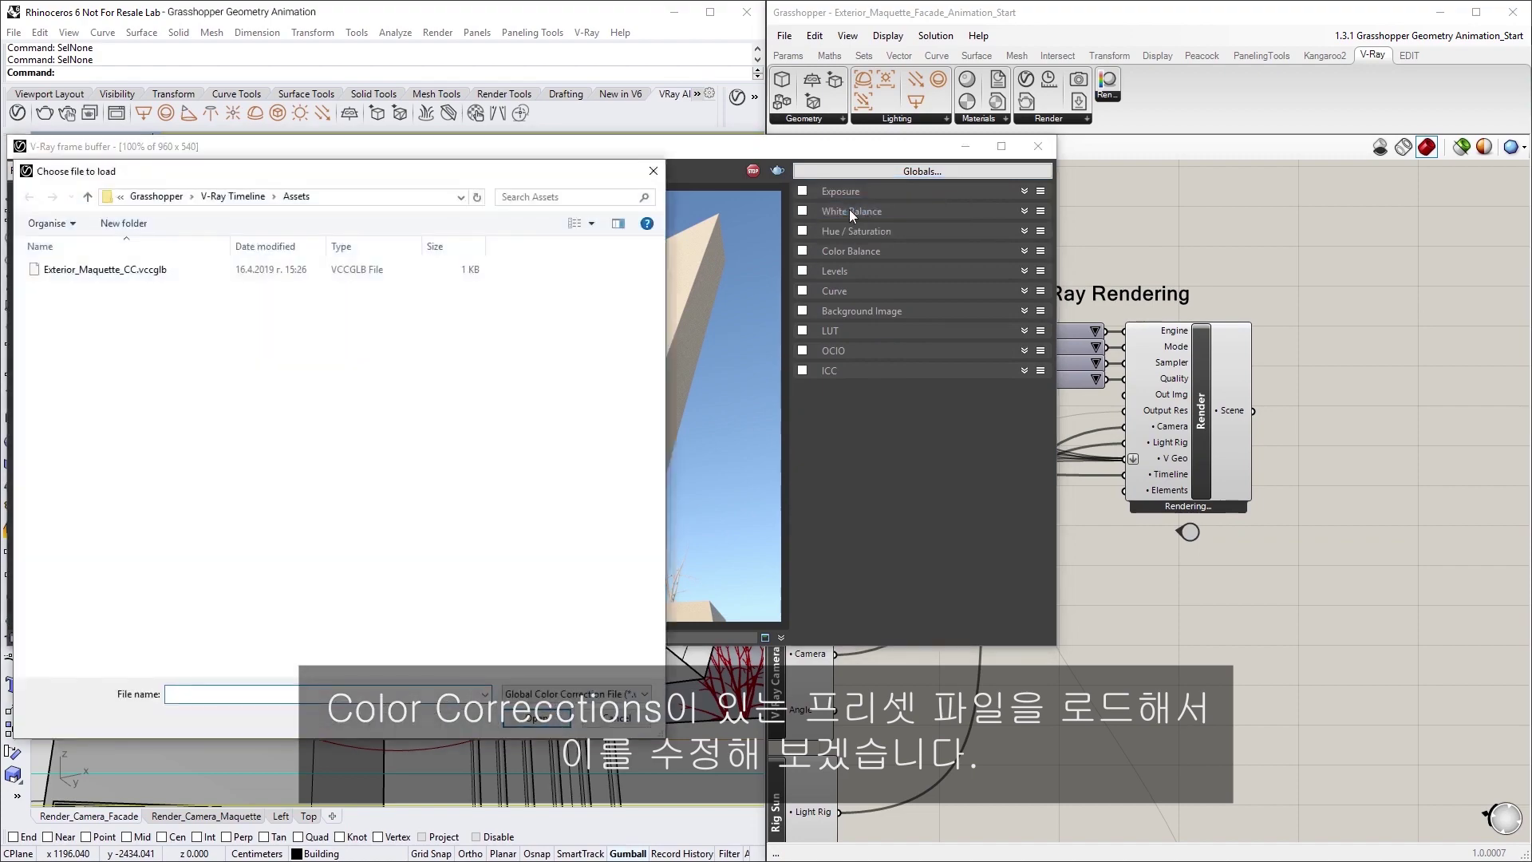
pyautogui.click(146, 270)
pyautogui.click(515, 717)
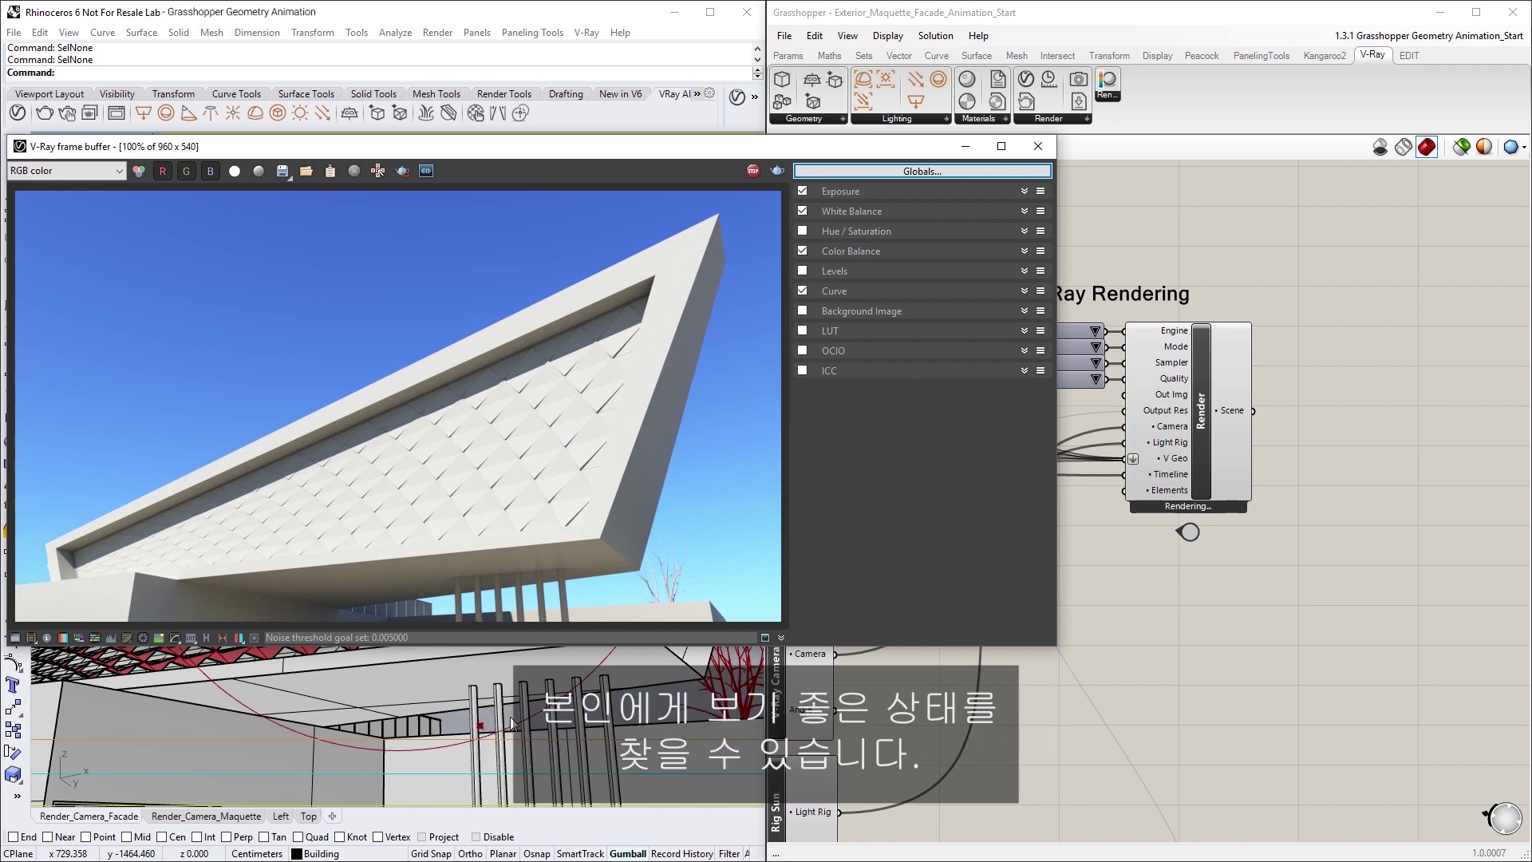
# Hide the corrections panel and move the V-Ray Timeline marker to frame 29.
pyautogui.click(16, 637)
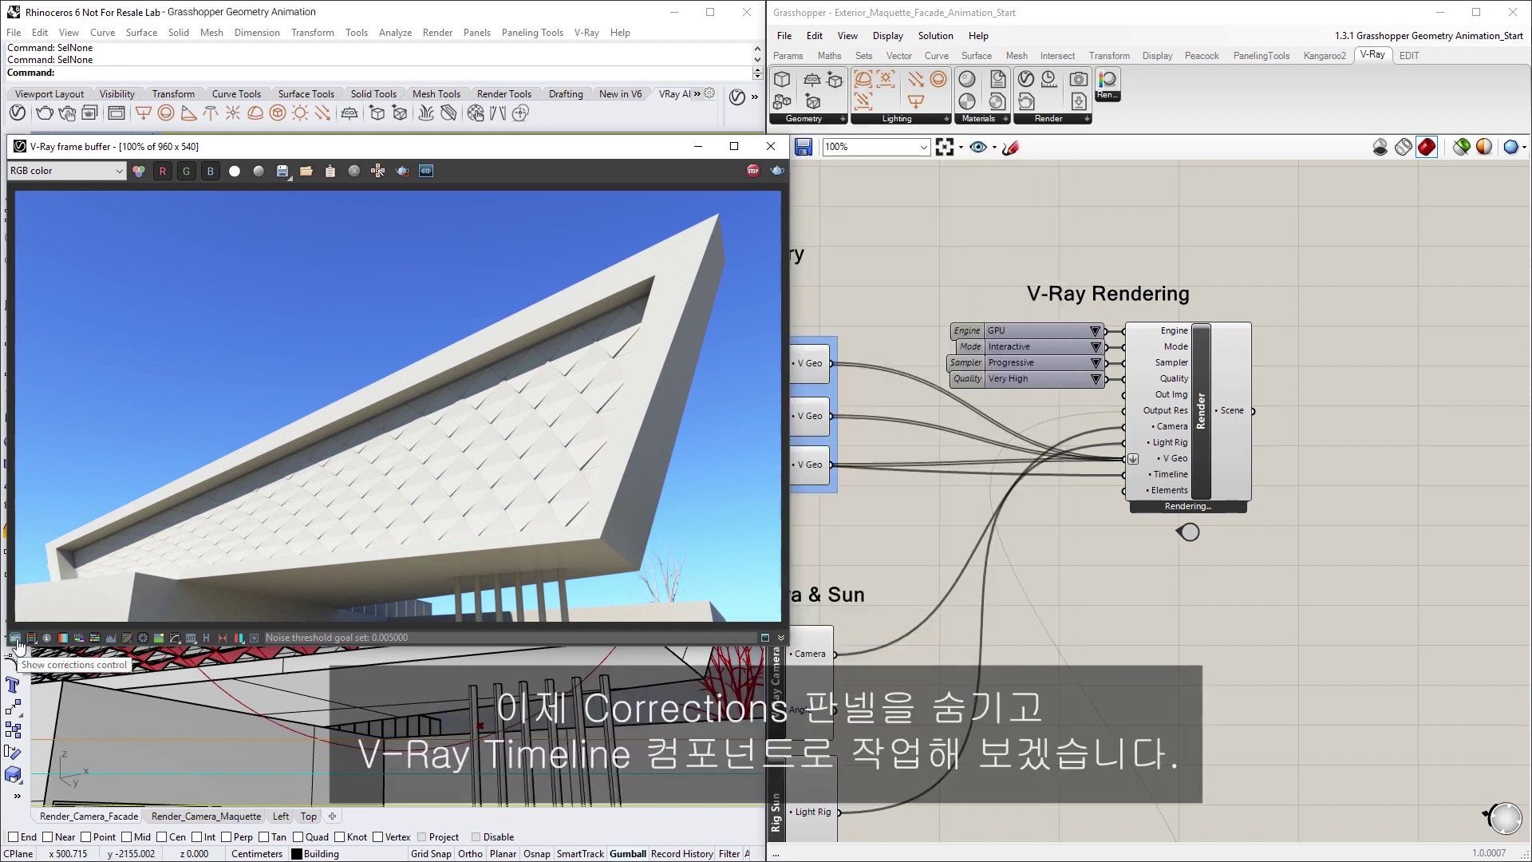
pyautogui.doubleClick(1189, 533)
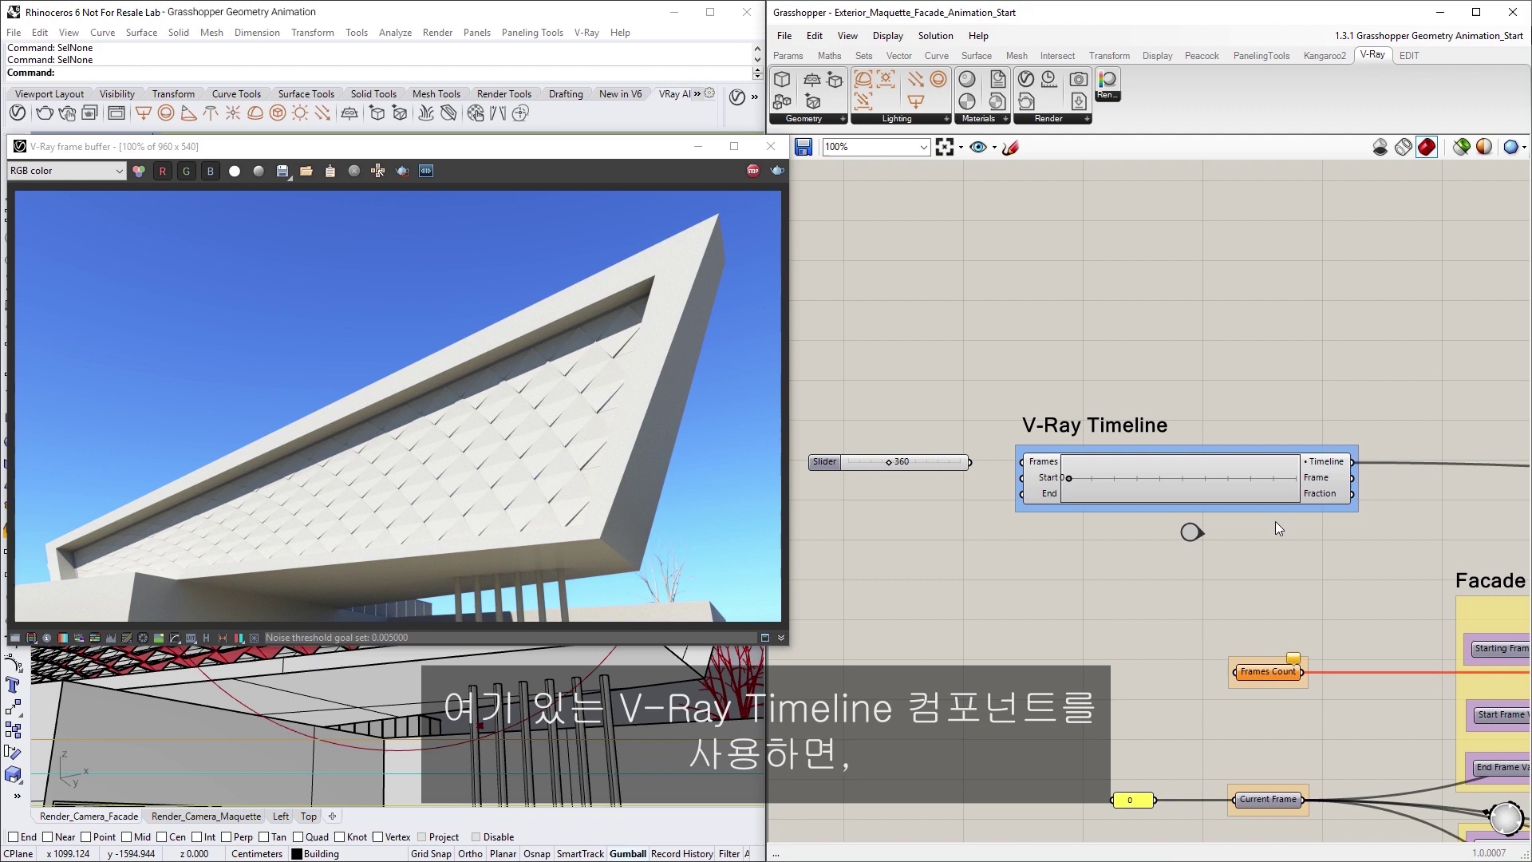
pyautogui.click(1315, 495)
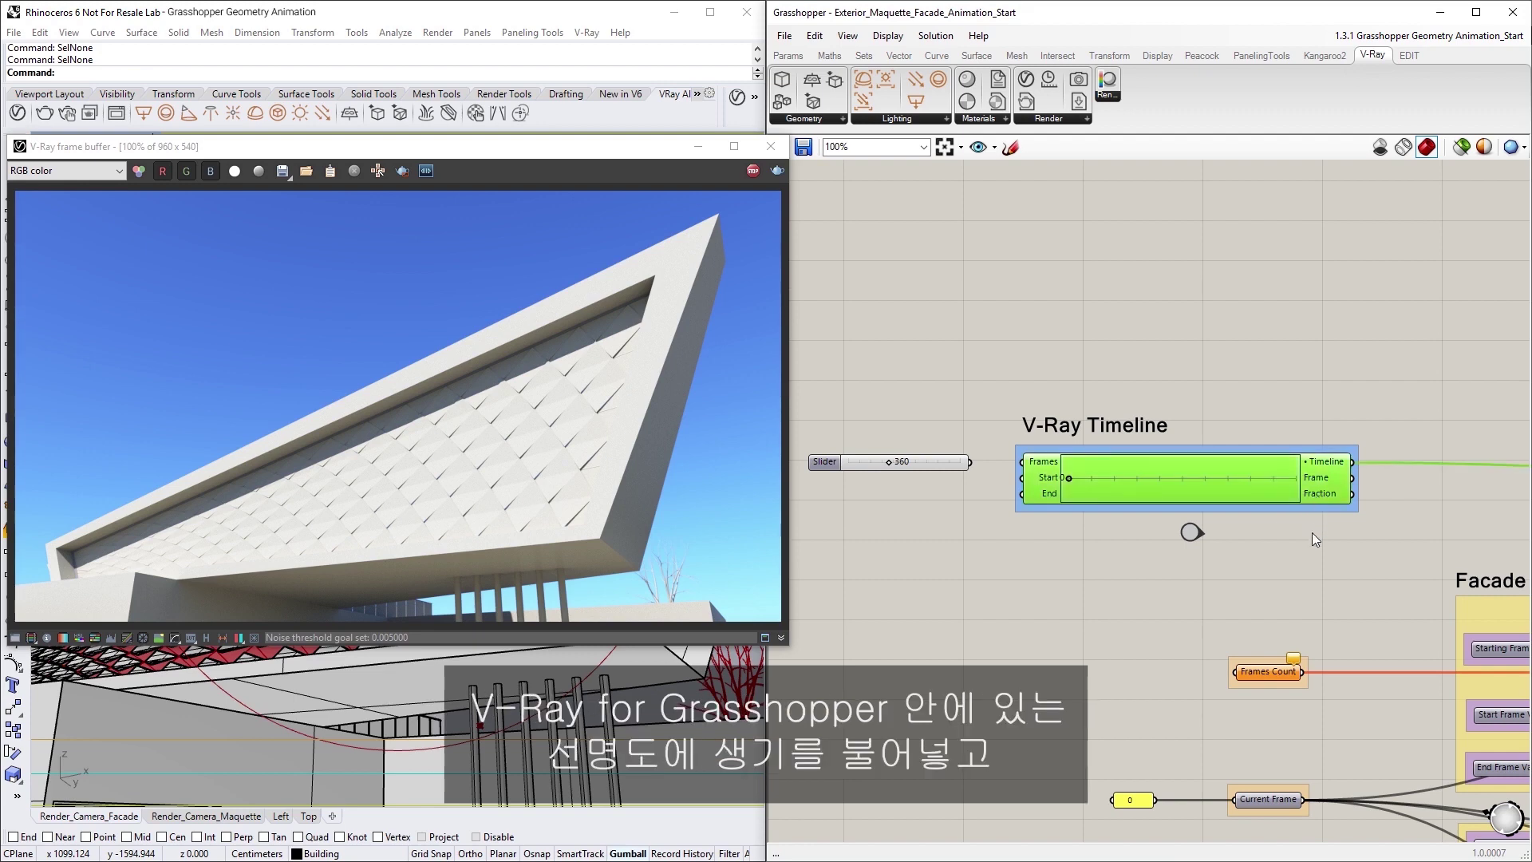
pyautogui.click(1311, 533)
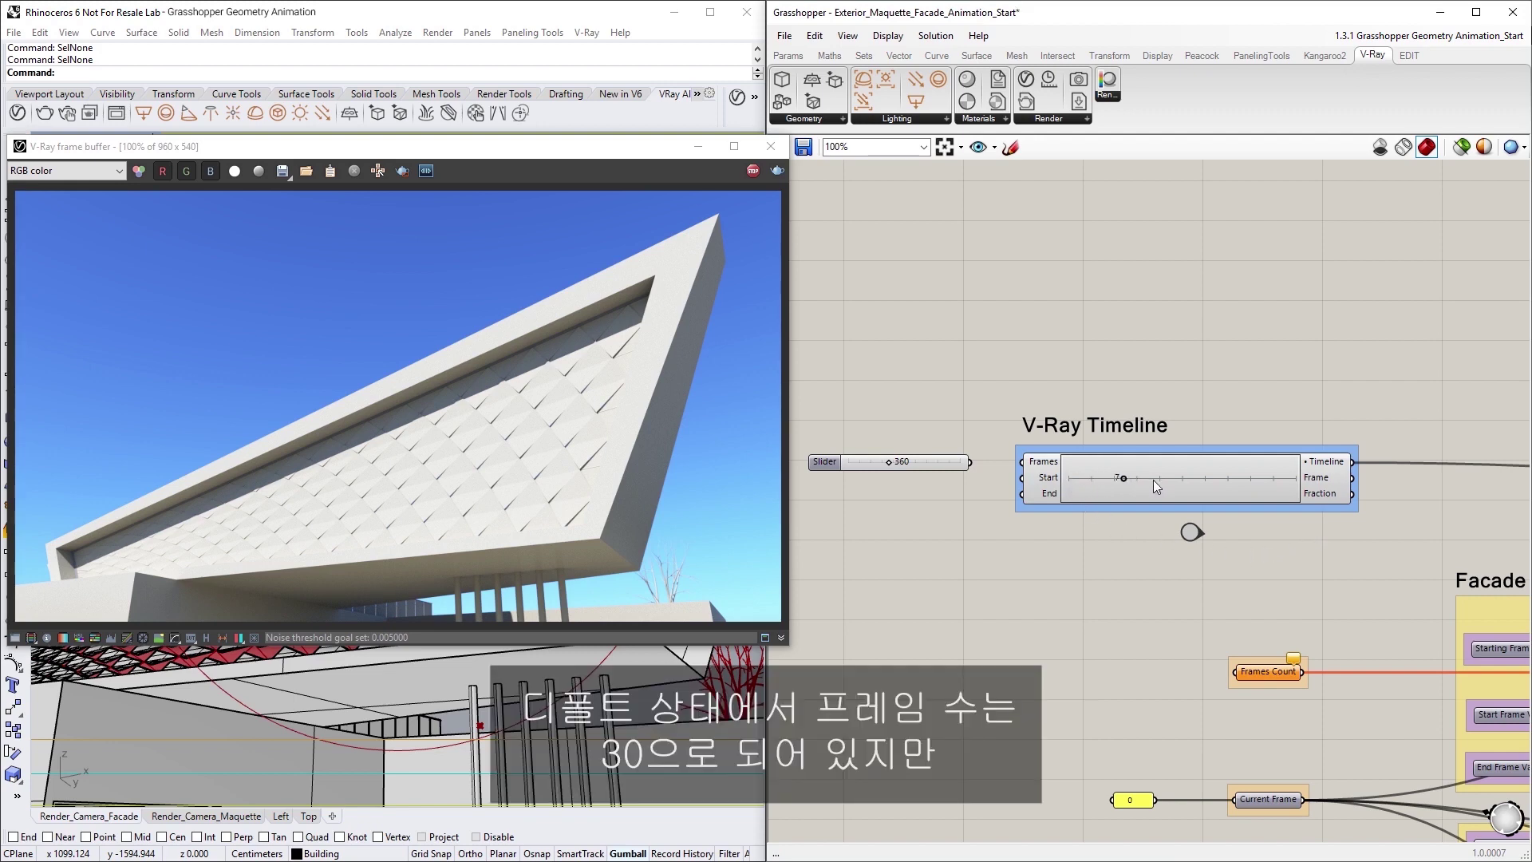
pyautogui.moveTo(1300, 479); pyautogui.dragTo(1301, 480)
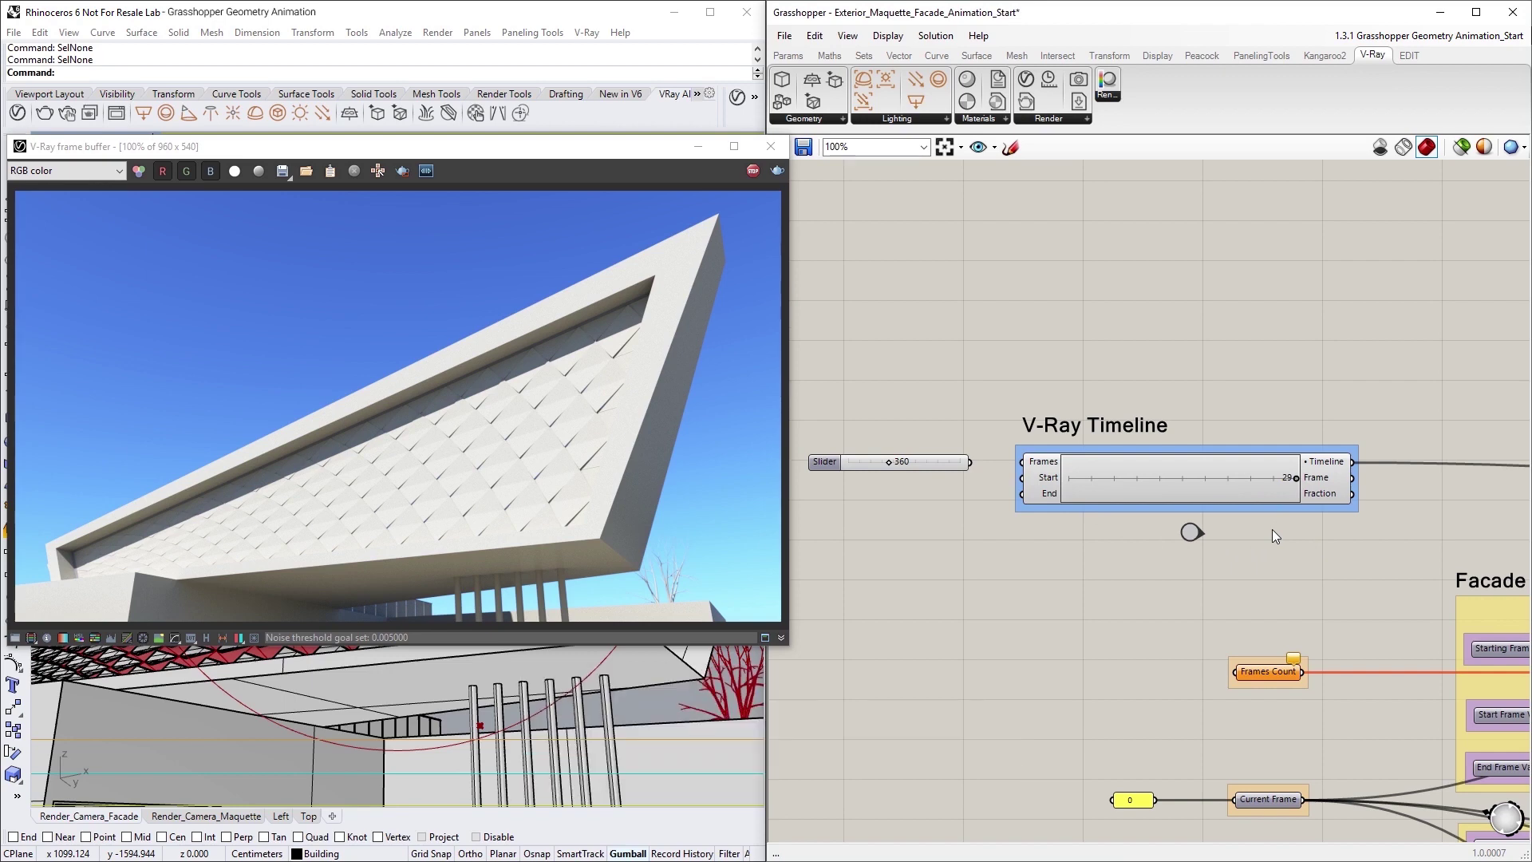
# Wire the 360 Number Slider into the V-Ray Timeline's Frames input as Frames Count.
pyautogui.click(954, 467)
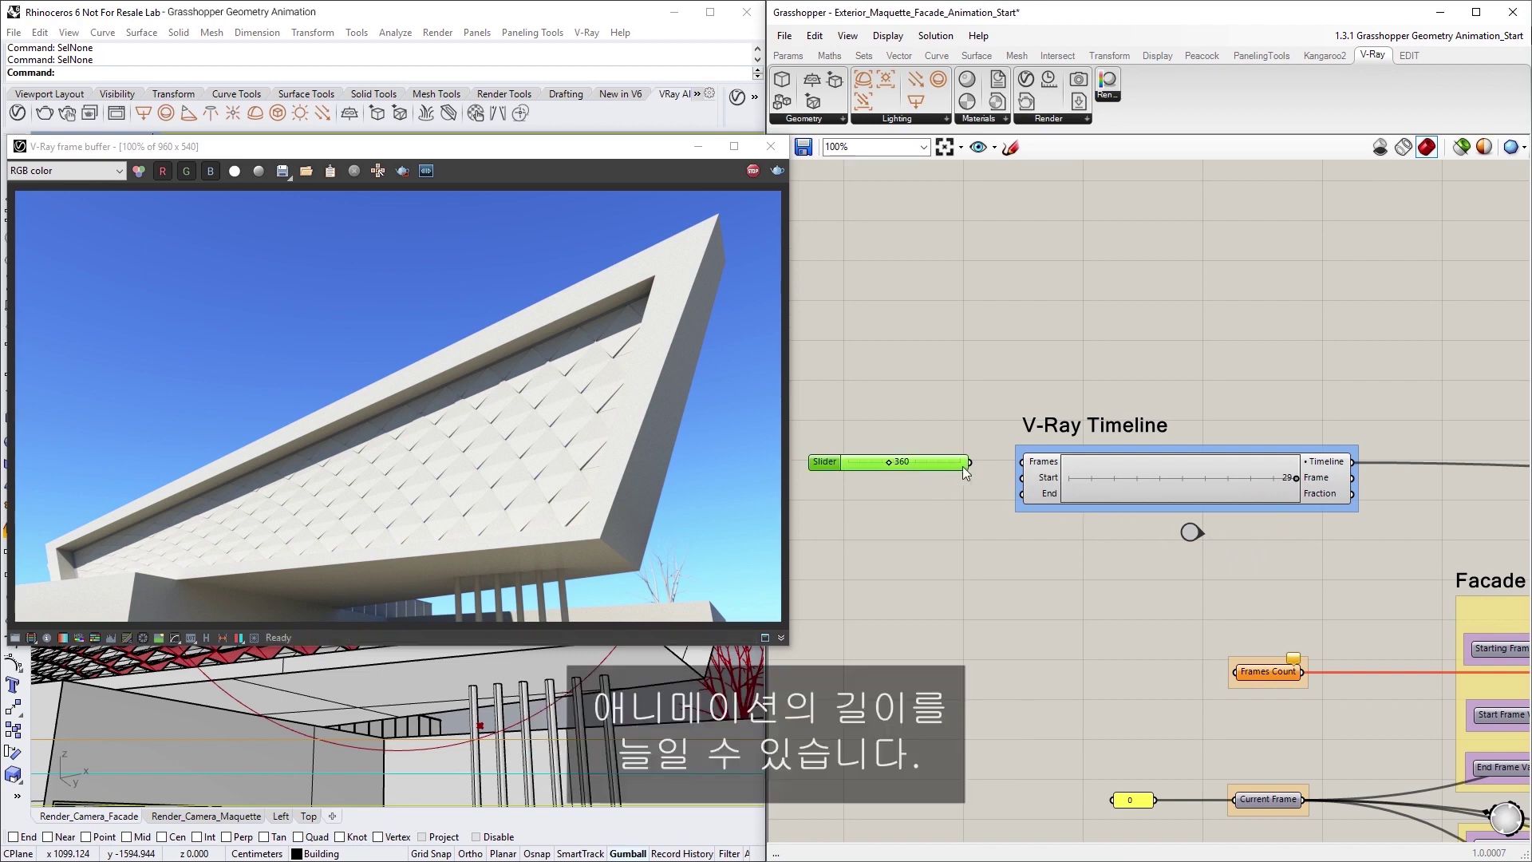
pyautogui.moveTo(969, 463); pyautogui.dragTo(1020, 463)
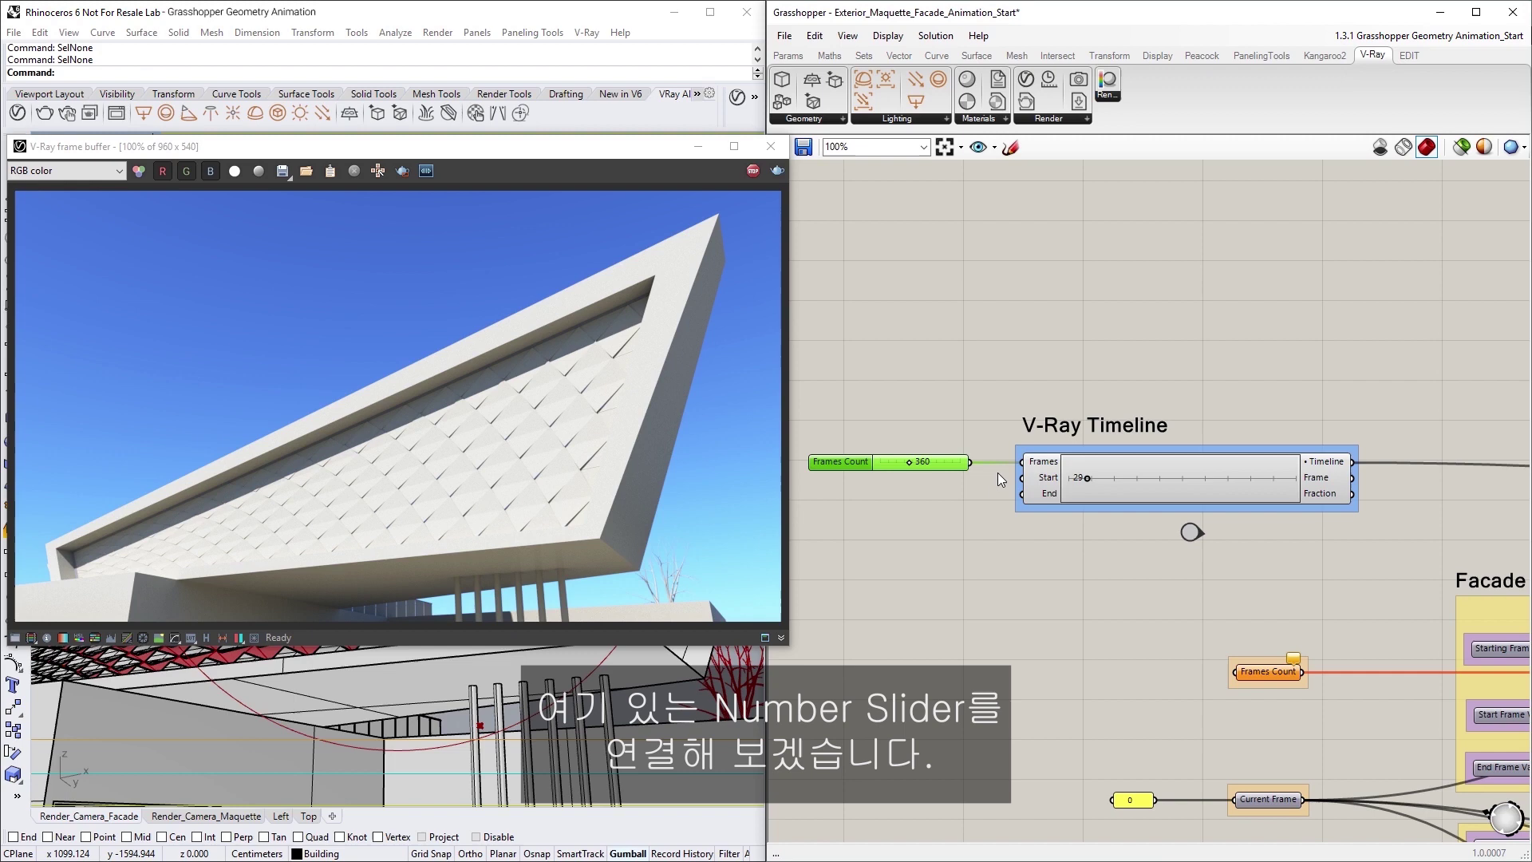
pyautogui.click(994, 474)
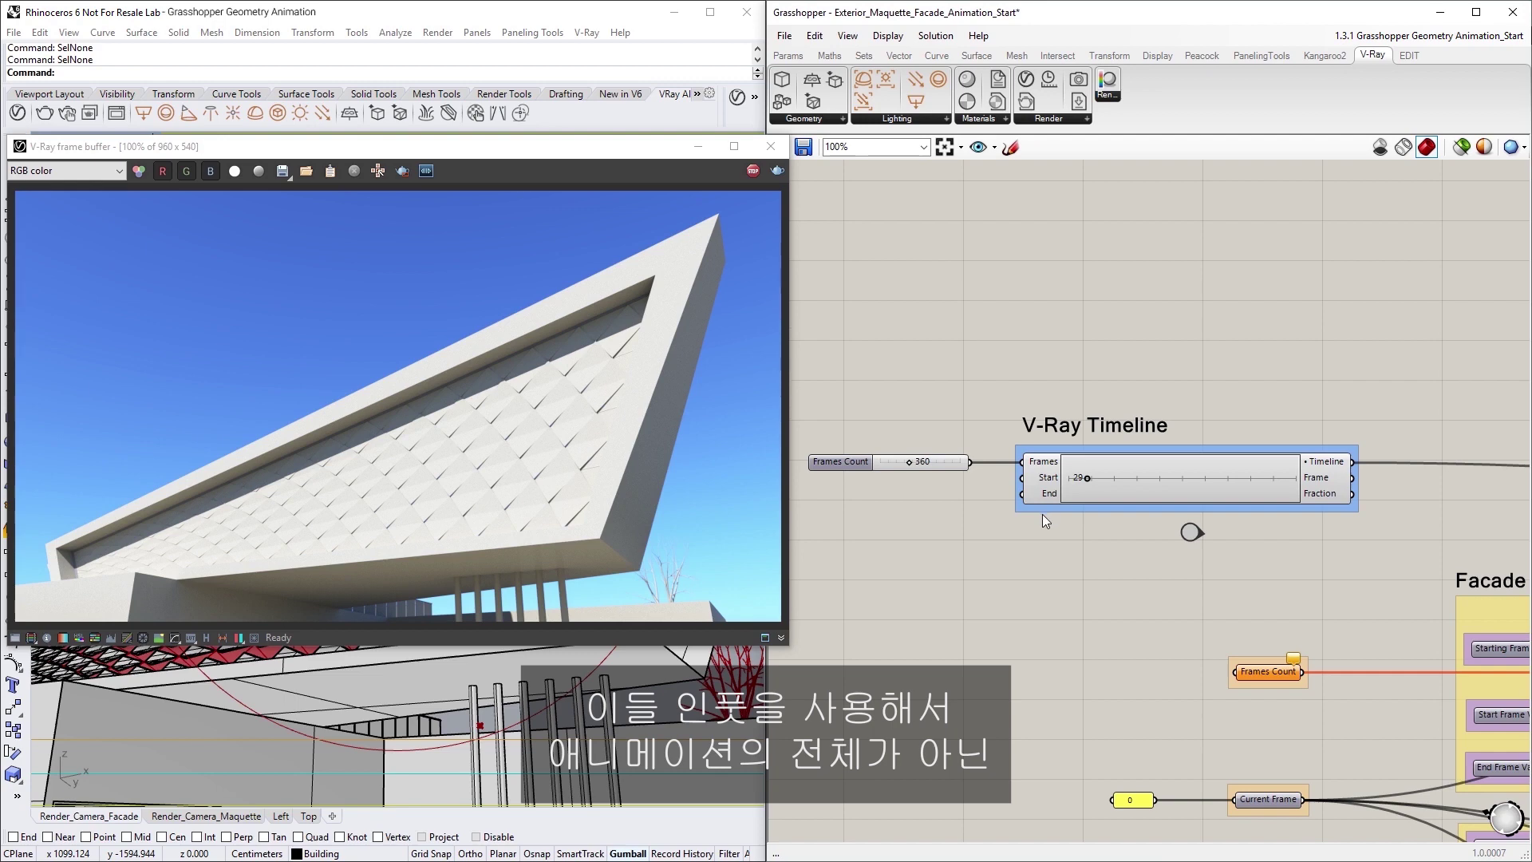
# Add Range Start (100) and Range End (130) sliders beside Frames Count for the Timeline's Start and End.
pyautogui.doubleClick(864, 569)
pyautogui.write('slider')
pyautogui.press('Return')
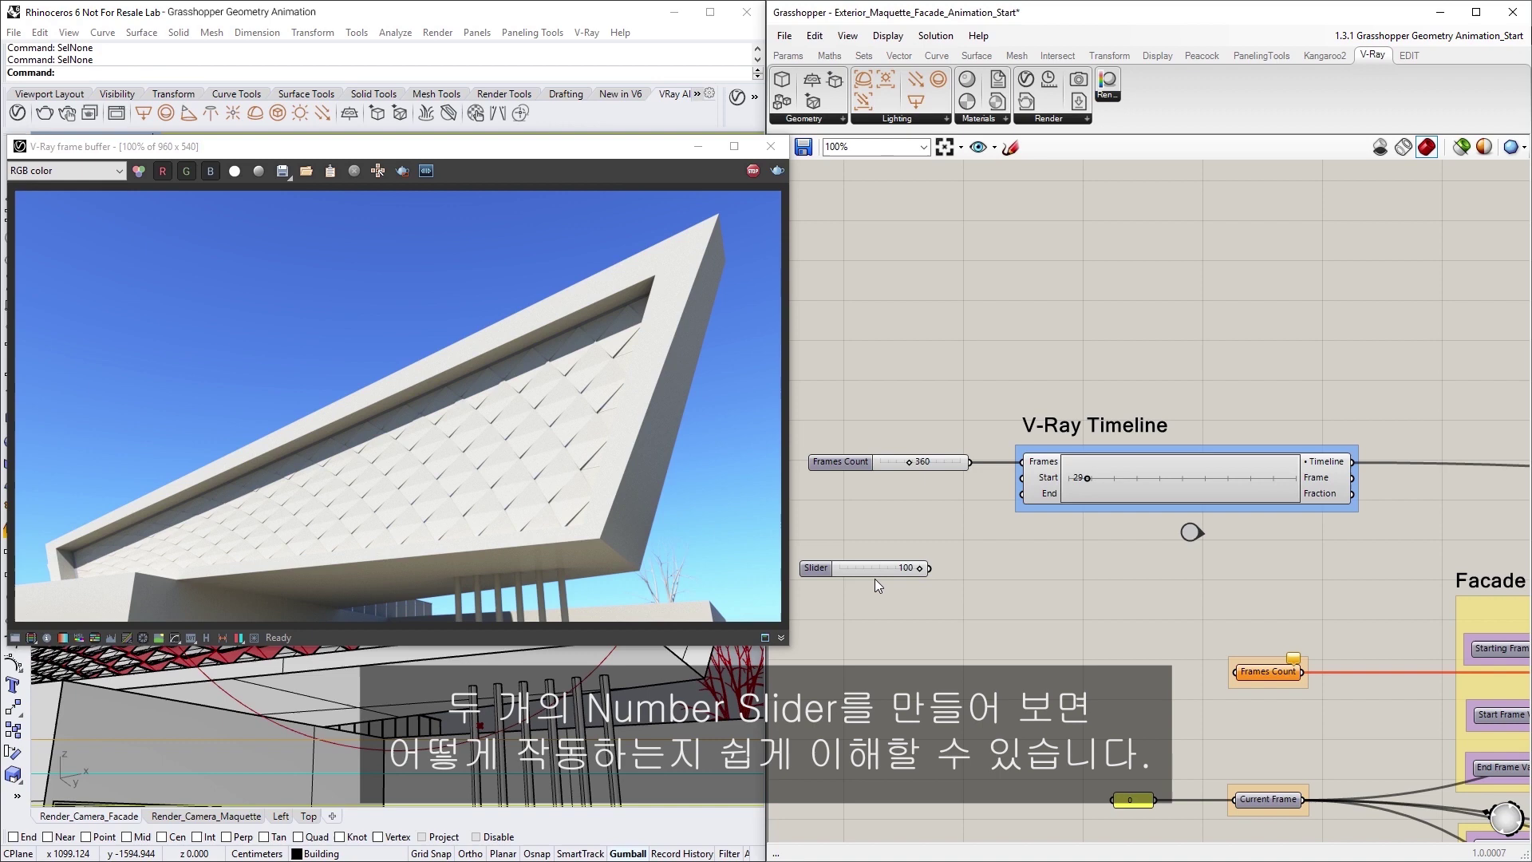
pyautogui.doubleClick(901, 605)
pyautogui.write('130')
pyautogui.press('Return')
pyautogui.moveTo(912, 608); pyautogui.dragTo(1022, 494)
pyautogui.keyDown('shift'); pyautogui.click(885, 576); pyautogui.keyUp('shift')
pyautogui.click(927, 549)
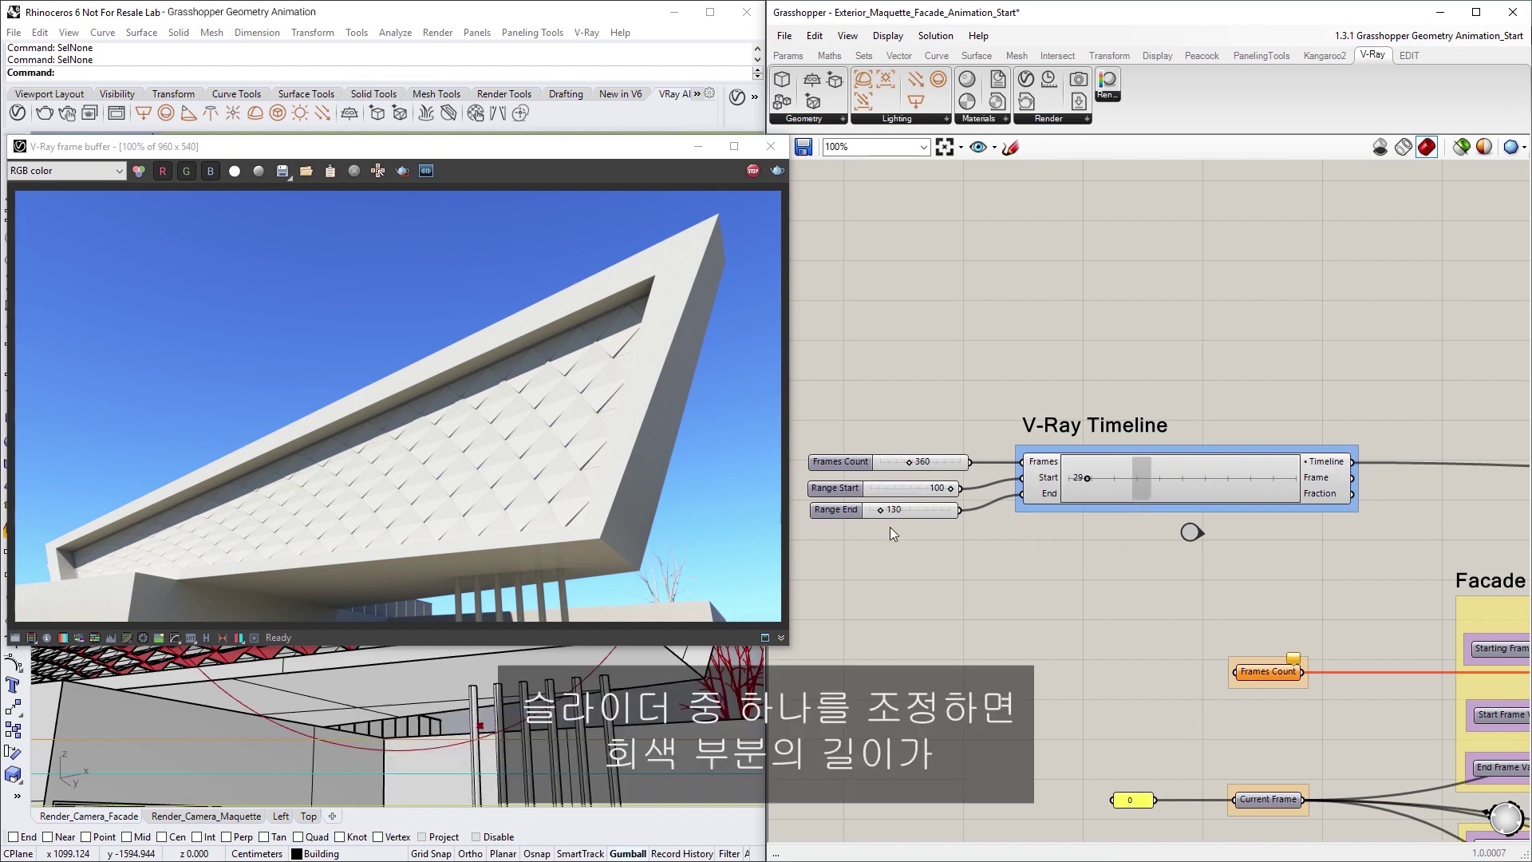
# Try Range End at 260, then set it back to 130.
pyautogui.moveTo(878, 509); pyautogui.dragTo(892, 518)
pyautogui.doubleClick(911, 509)
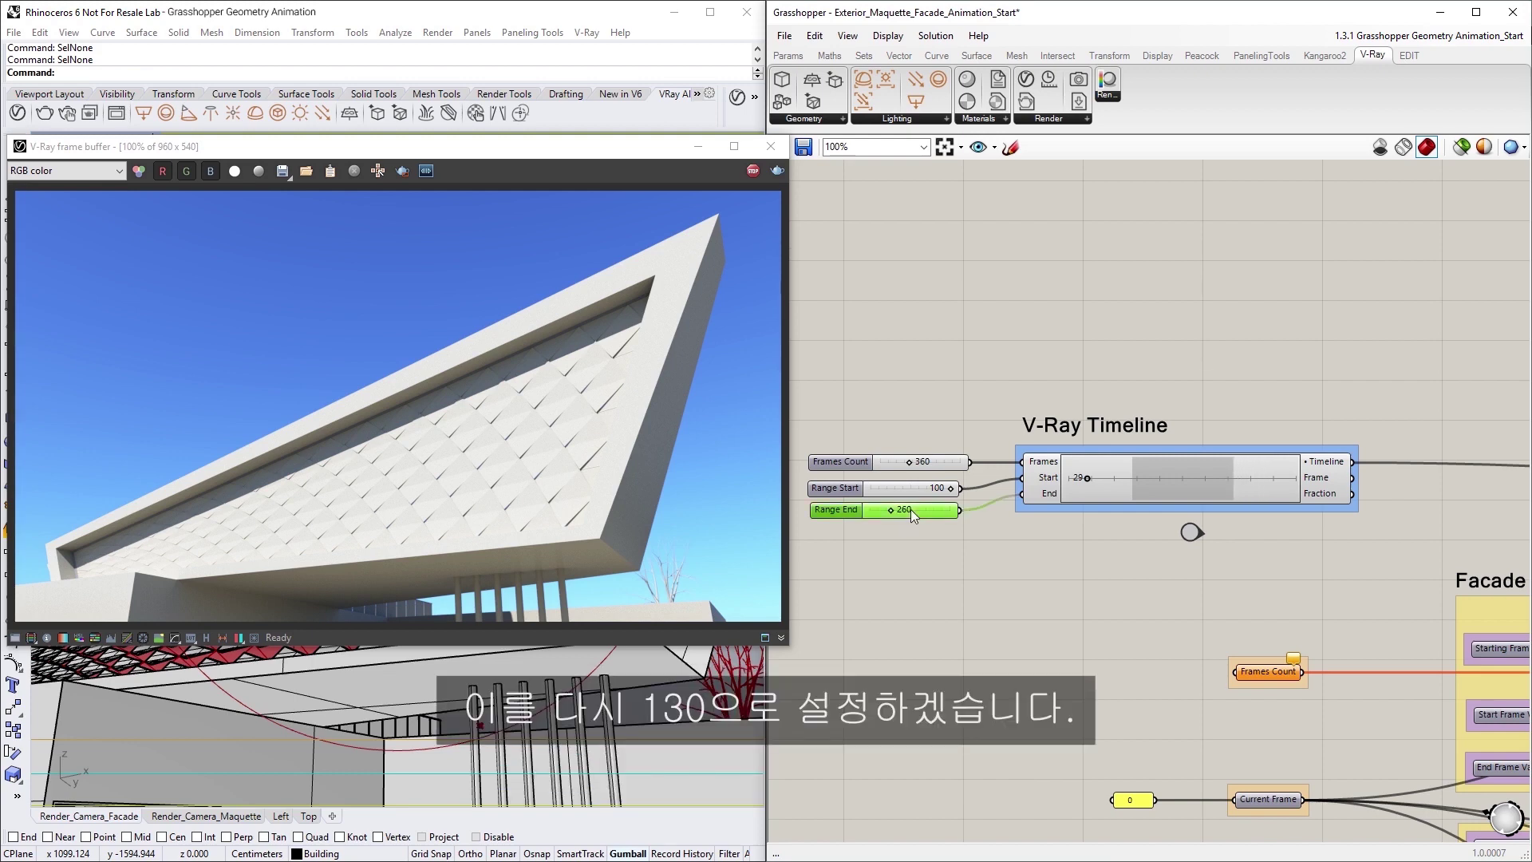
pyautogui.write('130')
pyautogui.press('Return')
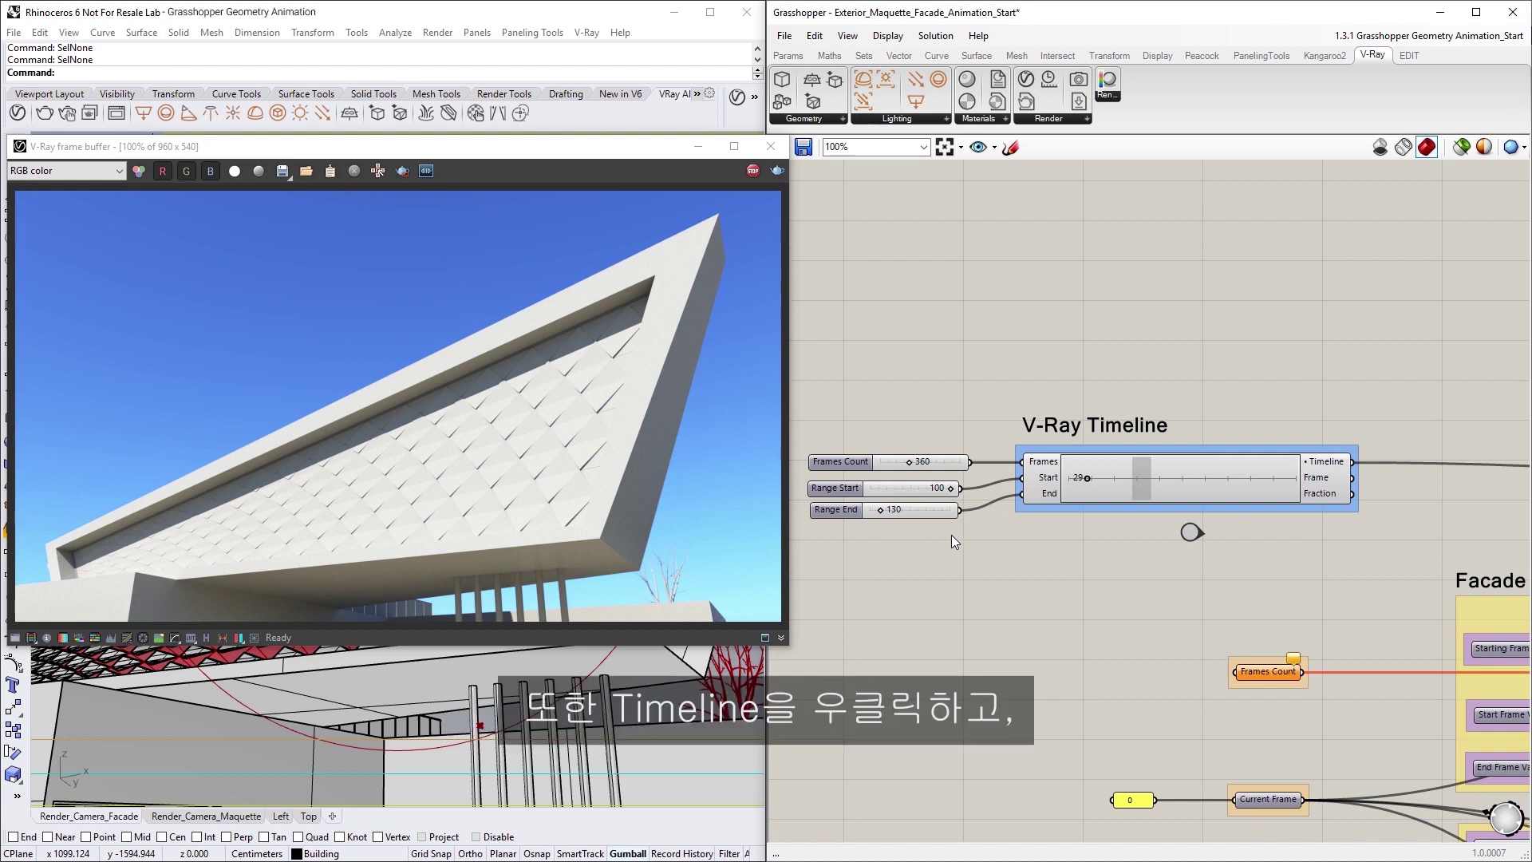
# Play the V-Ray Timeline over its 100–130 range using Play Range.
pyautogui.rightClick(1172, 477)
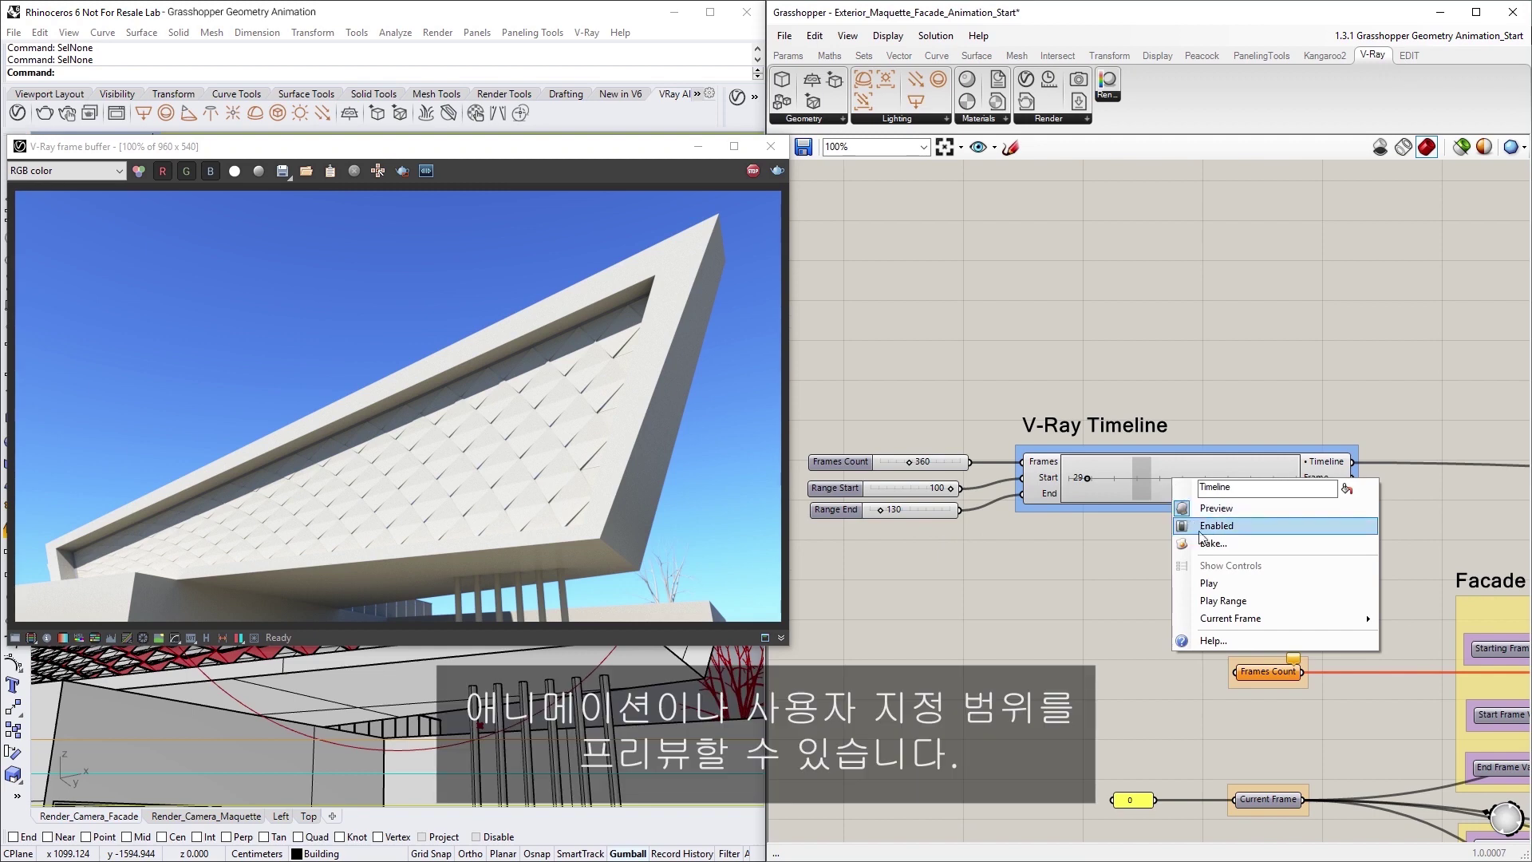
pyautogui.click(1223, 600)
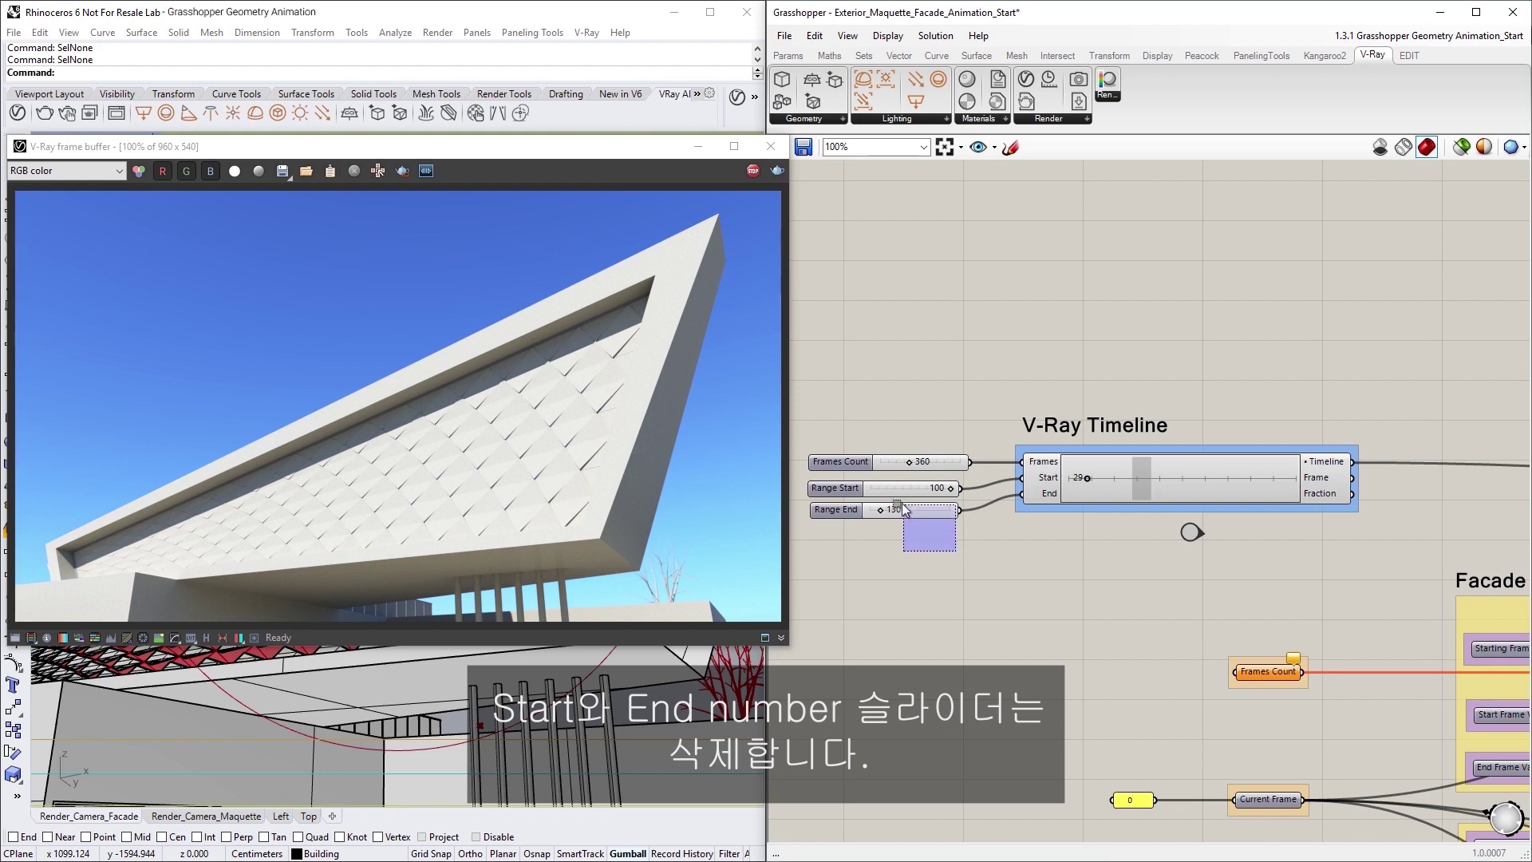
# Delete the Range Start and Range End sliders and pan to the Facade Panels Animation group.
pyautogui.moveTo(902, 503); pyautogui.dragTo(898, 478)
pyautogui.press('Delete')
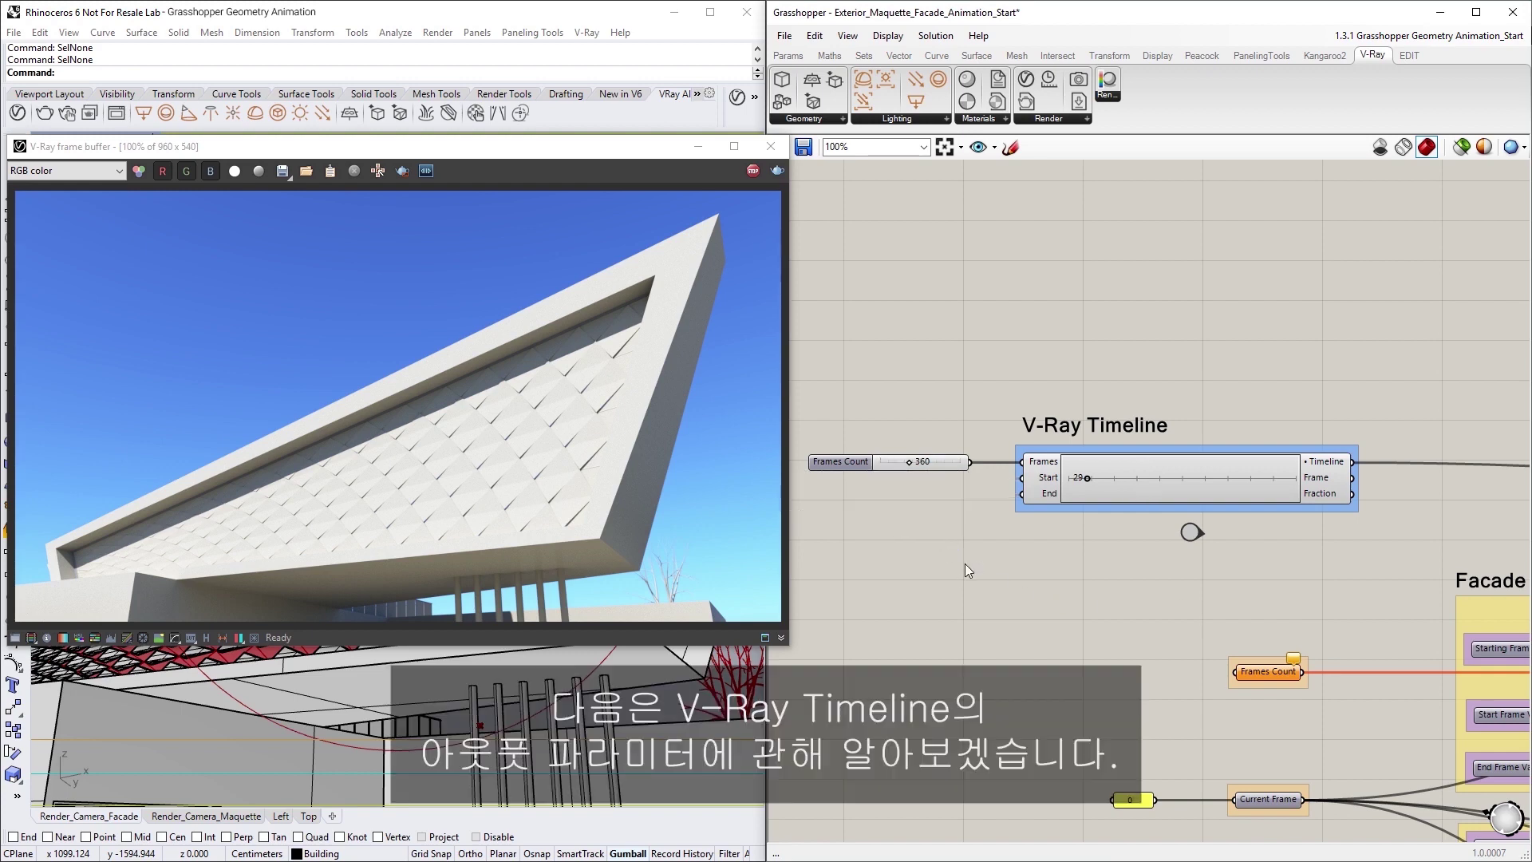
pyautogui.moveTo(1320, 559); pyautogui.dragTo(1206, 521, button='right')
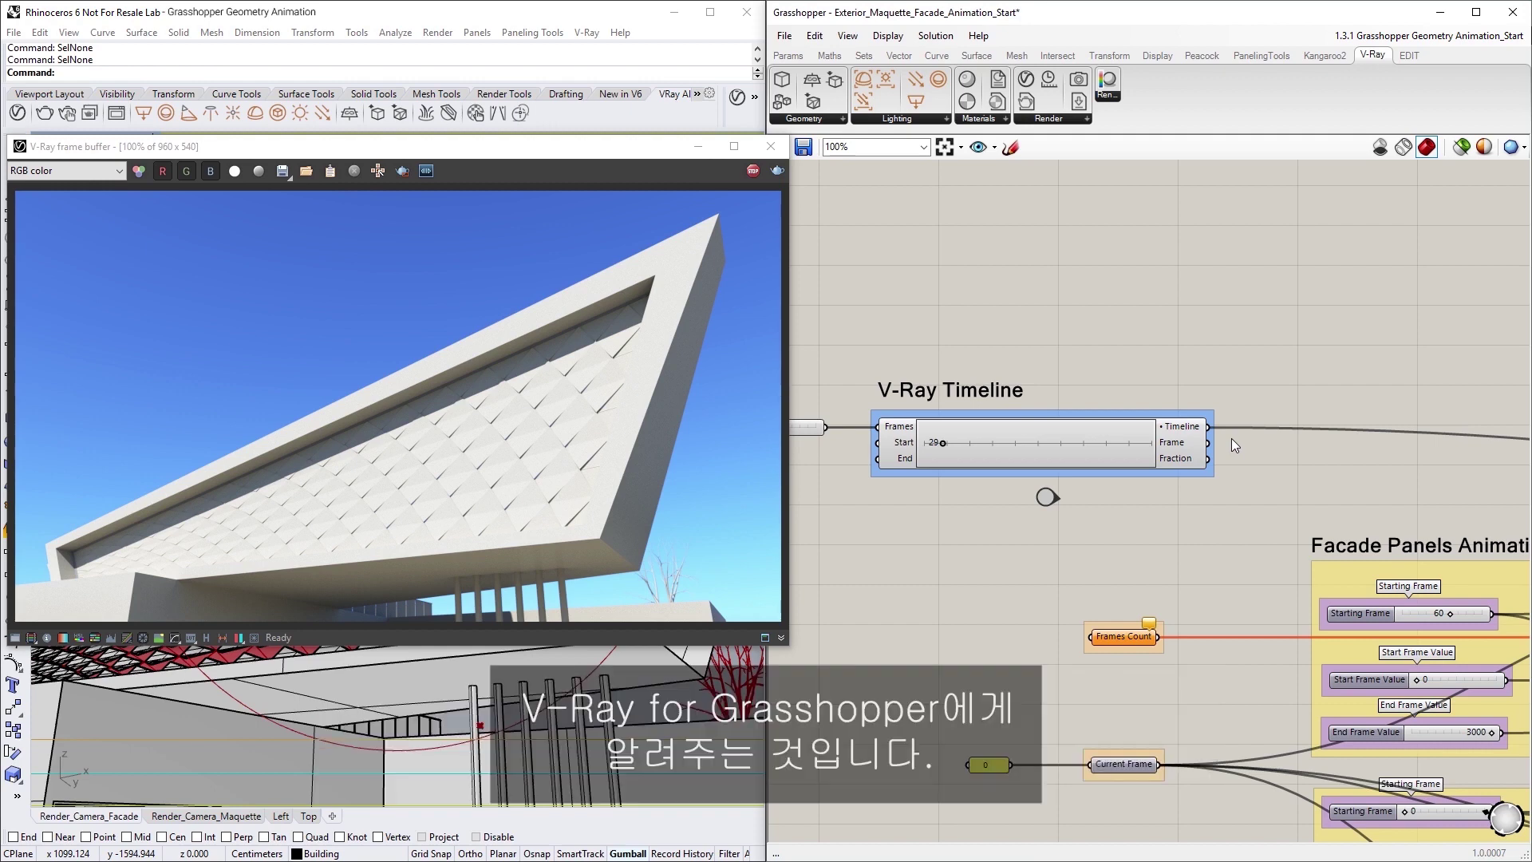
# Add a Panel beside the V-Ray Timeline showing its Frame output.
pyautogui.doubleClick(1297, 394)
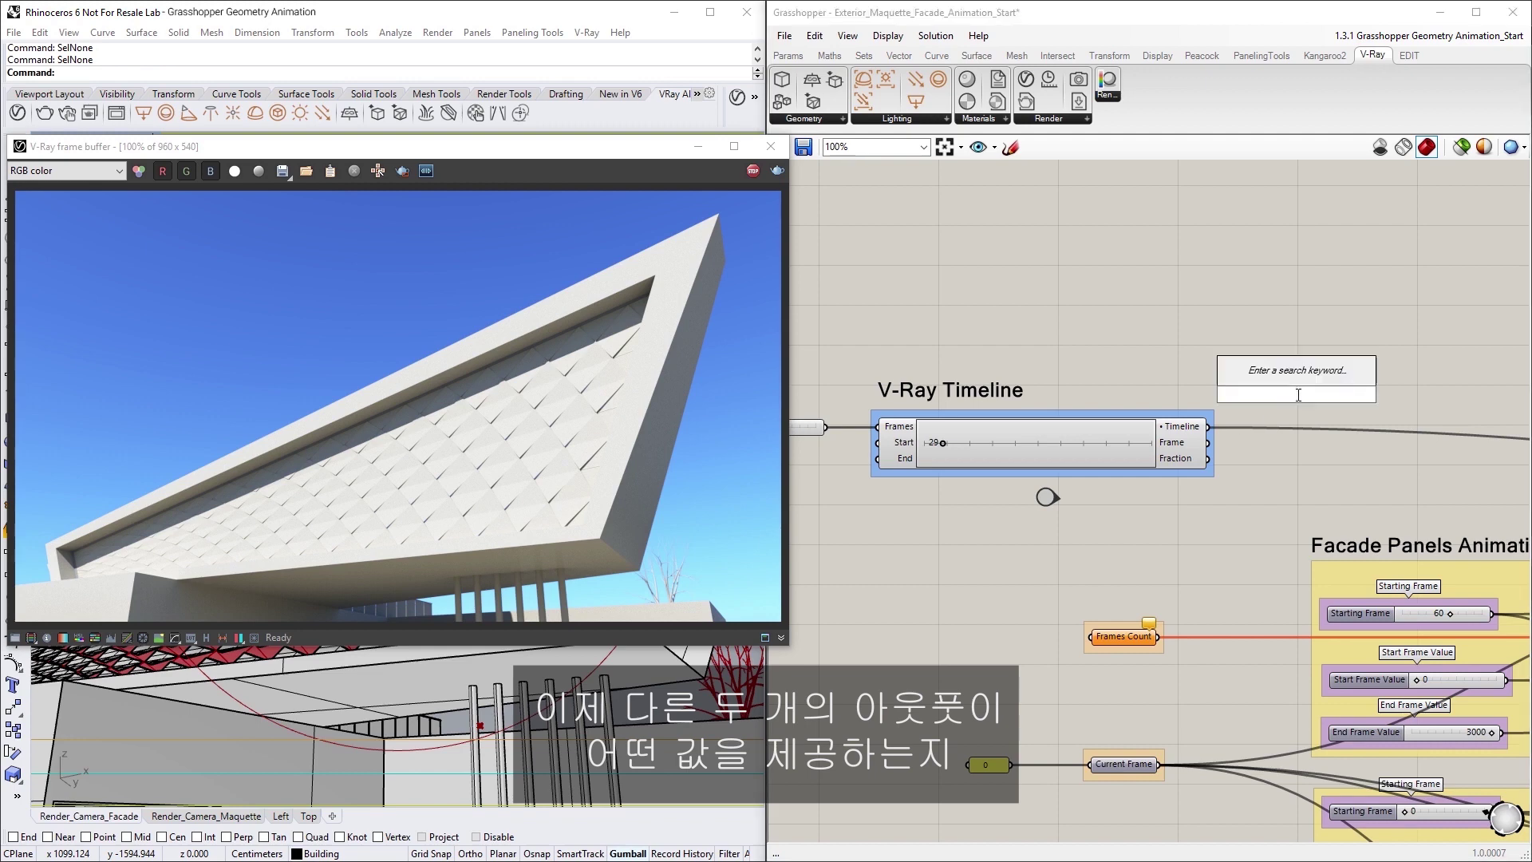
pyautogui.write('panel')
pyautogui.press('Return')
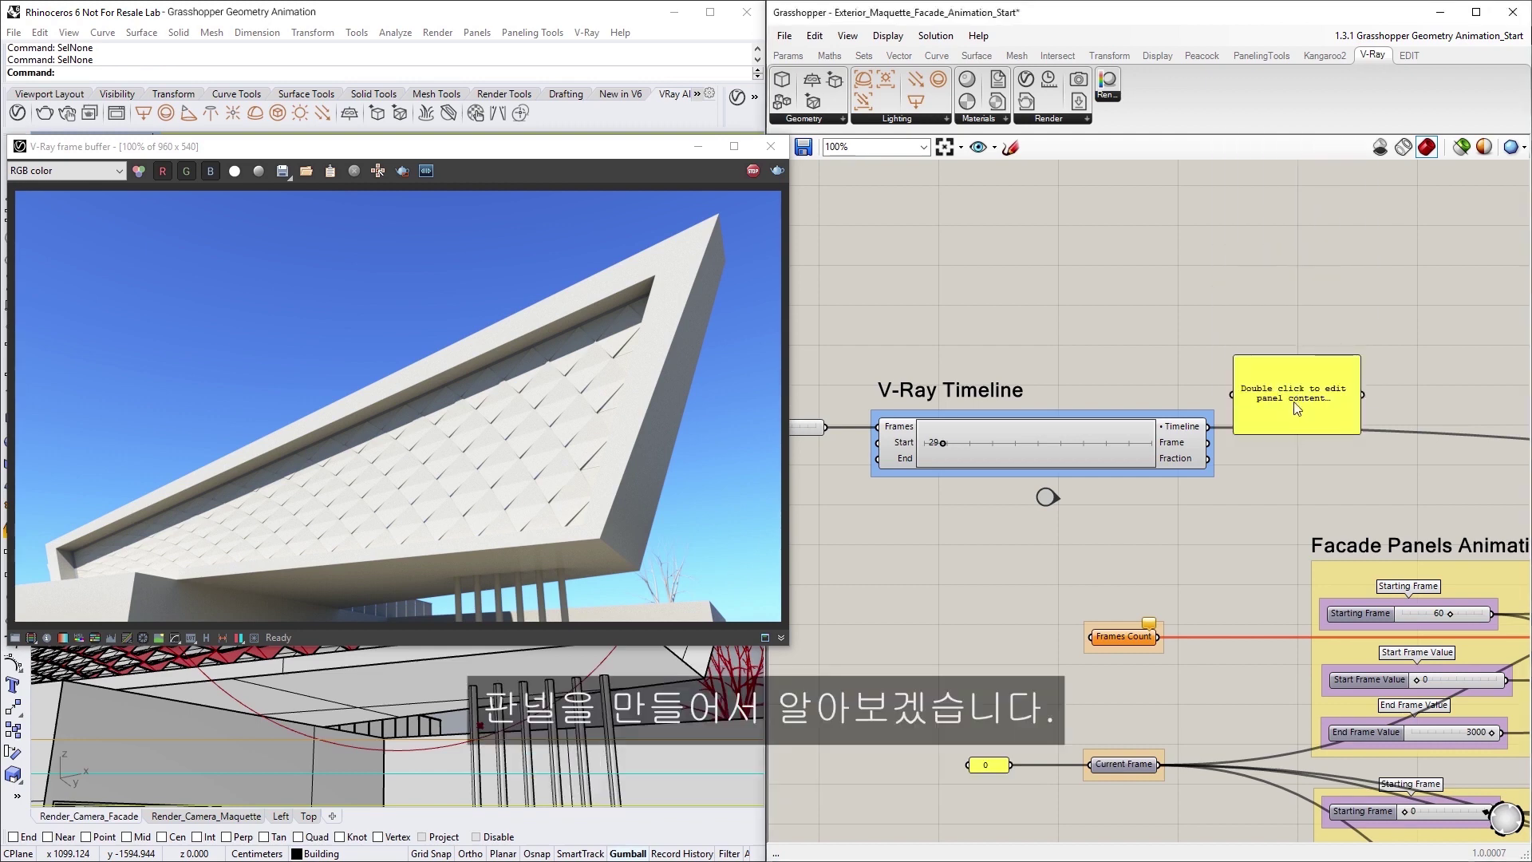
pyautogui.moveTo(1294, 404); pyautogui.dragTo(1326, 411)
pyautogui.click(1285, 475)
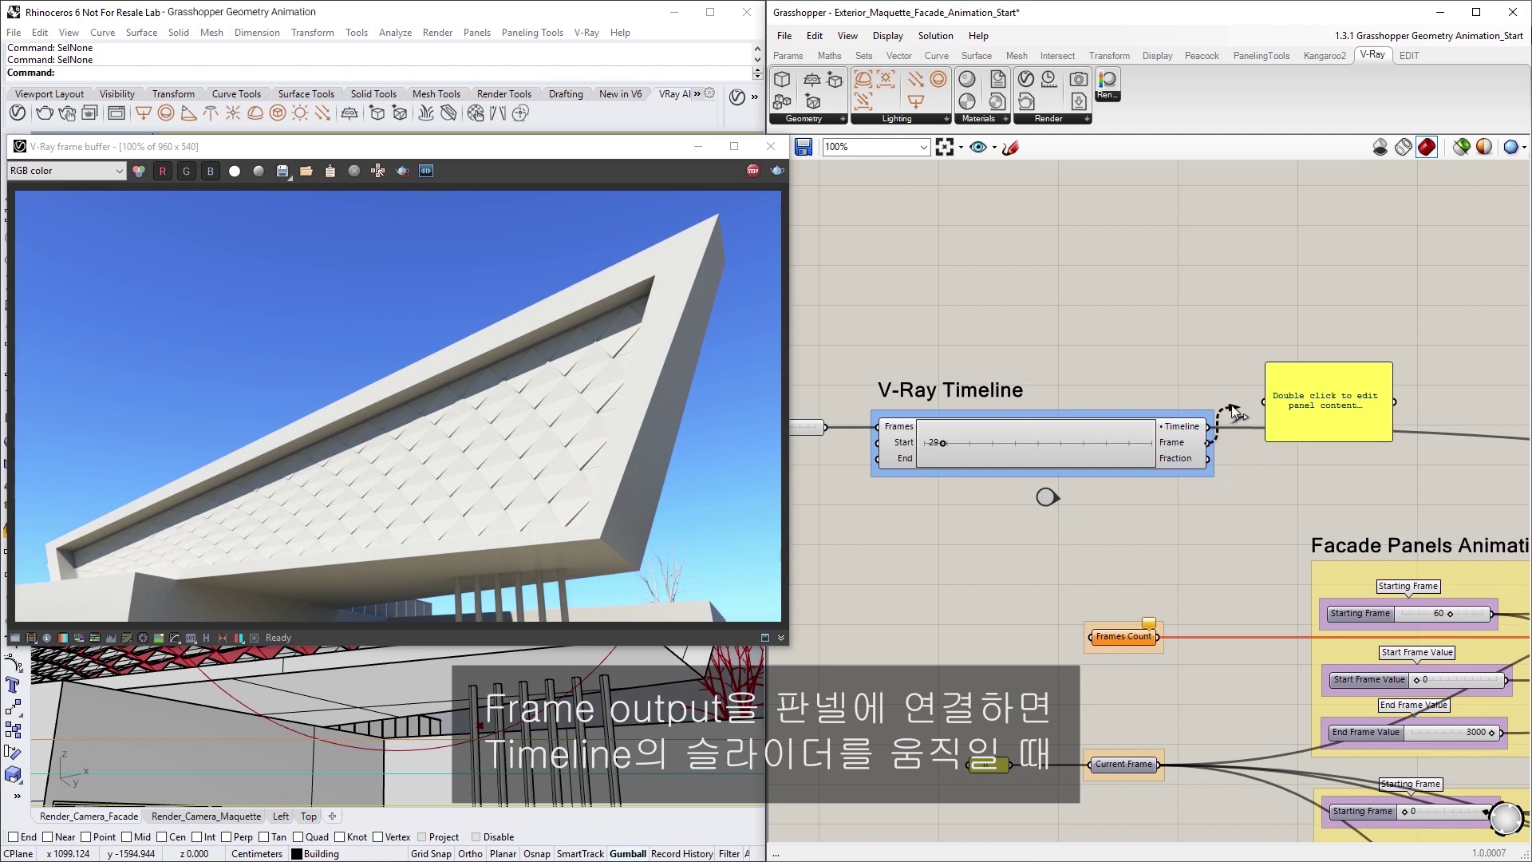
pyautogui.moveTo(1231, 407); pyautogui.dragTo(1263, 401)
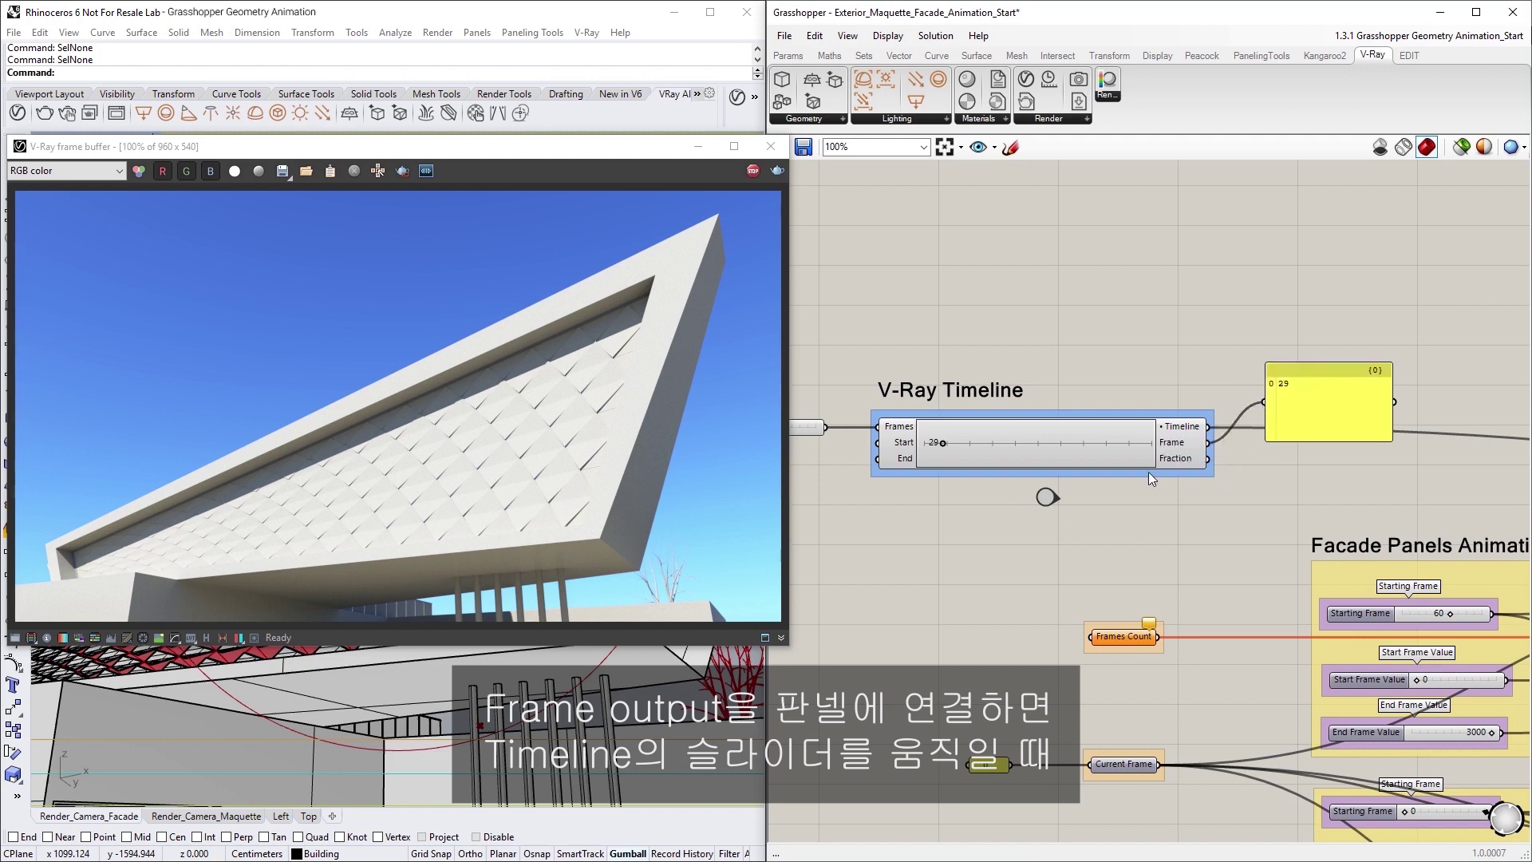
# Scrub the timeline to frame 35, switch the panel to Fraction, and scrub back to 0.
pyautogui.moveTo(942, 443); pyautogui.dragTo(1105, 447)
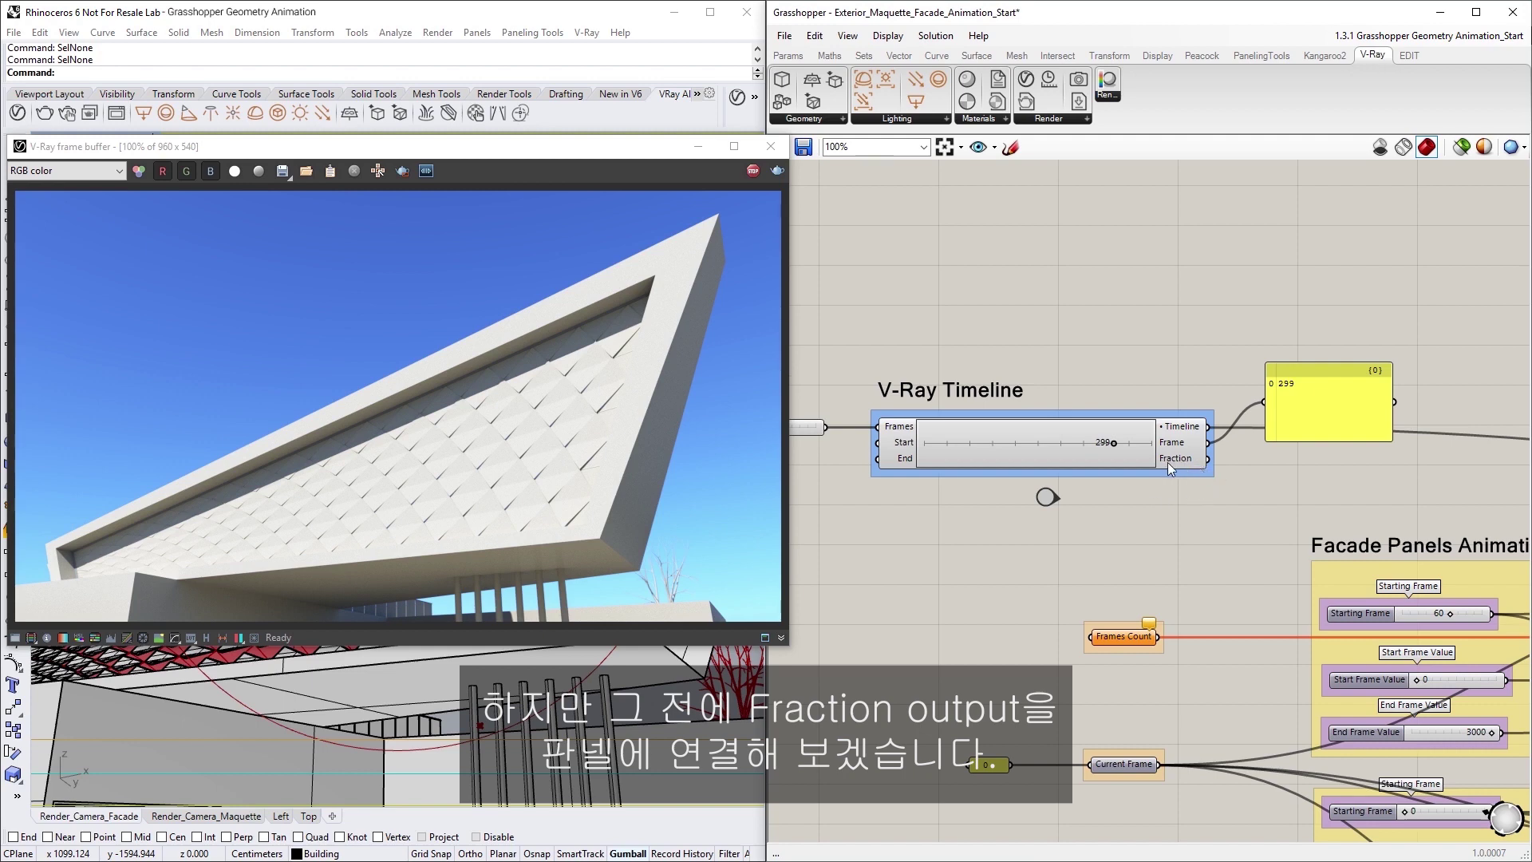
pyautogui.moveTo(1208, 467); pyautogui.dragTo(1266, 402)
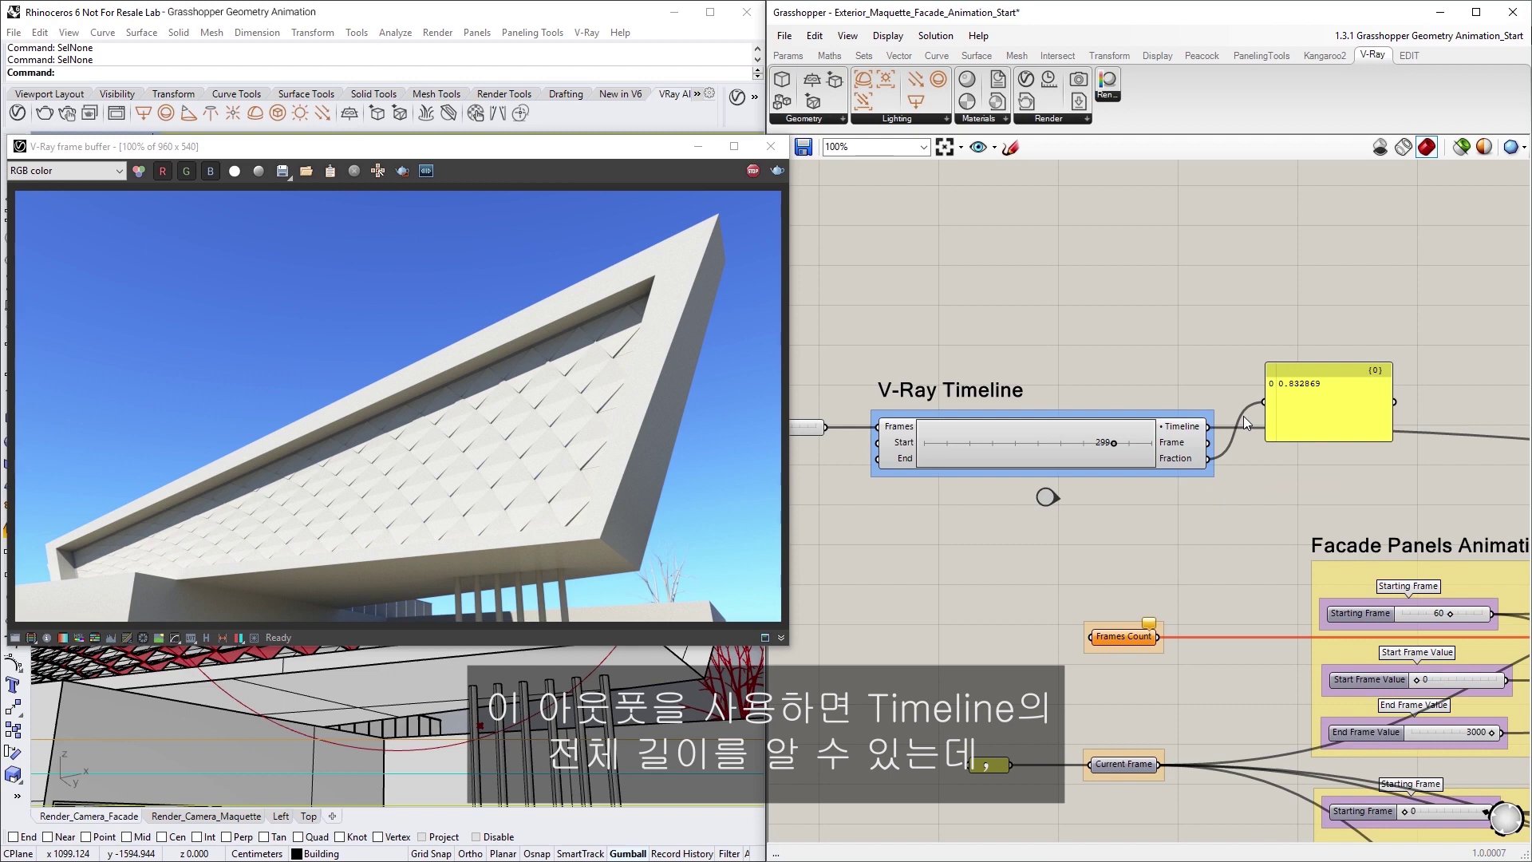
pyautogui.moveTo(1112, 444); pyautogui.dragTo(1038, 450)
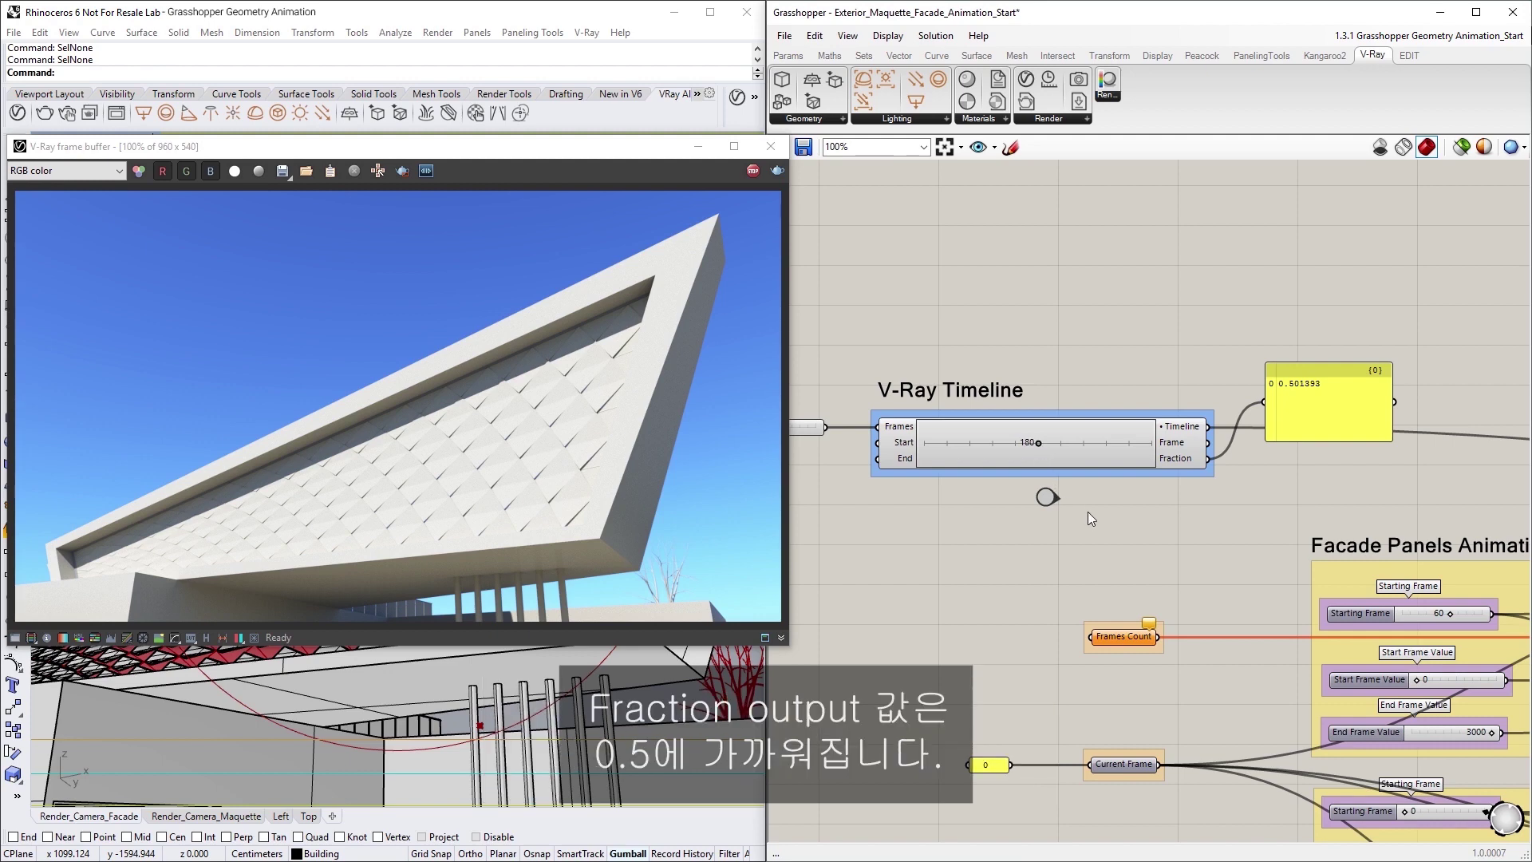
pyautogui.moveTo(1038, 443); pyautogui.dragTo(918, 444)
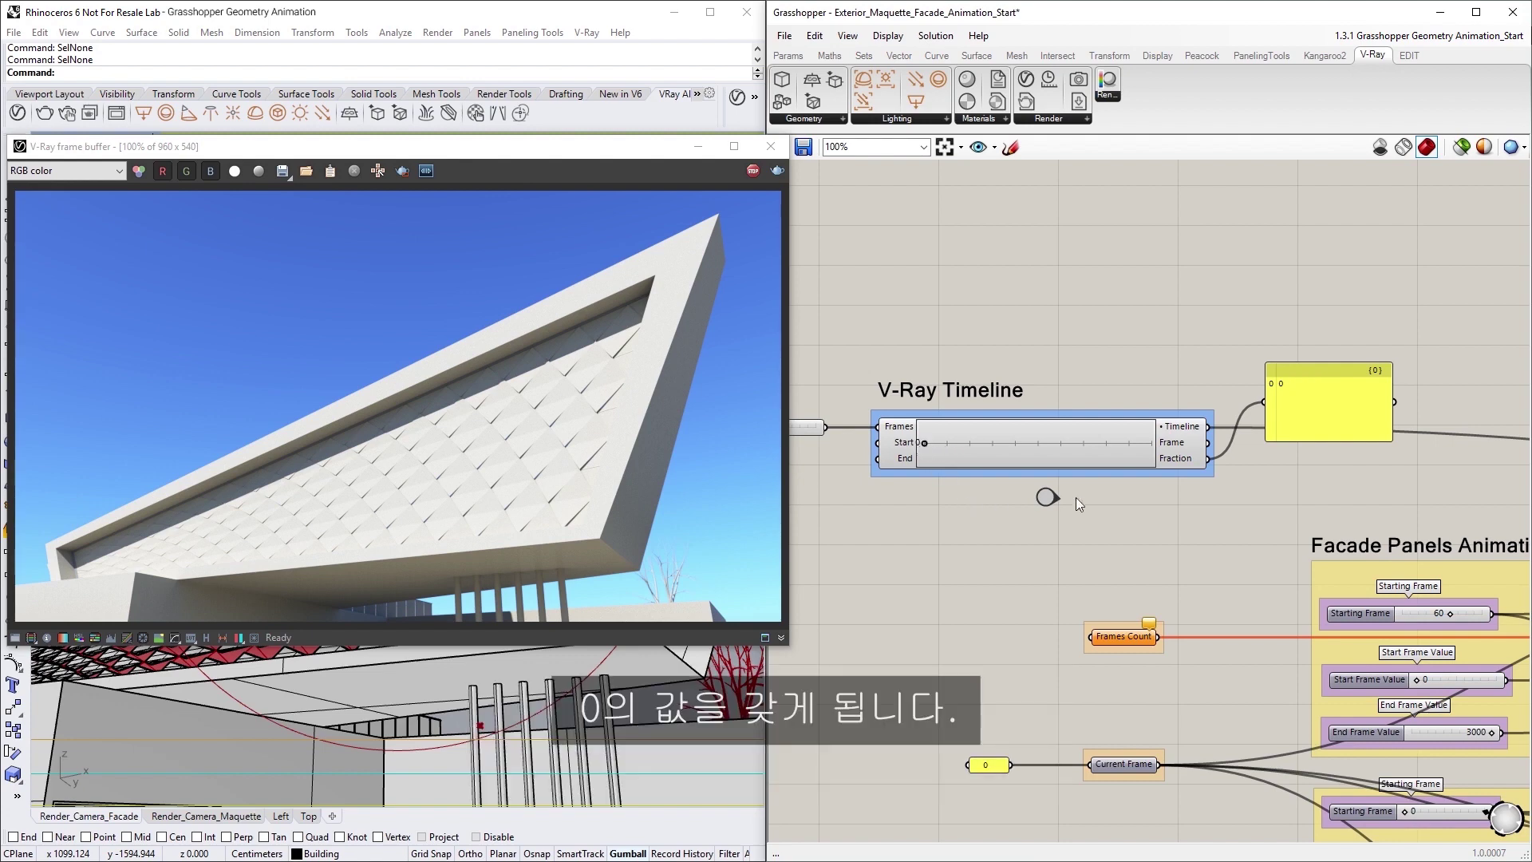
pyautogui.click(1286, 423)
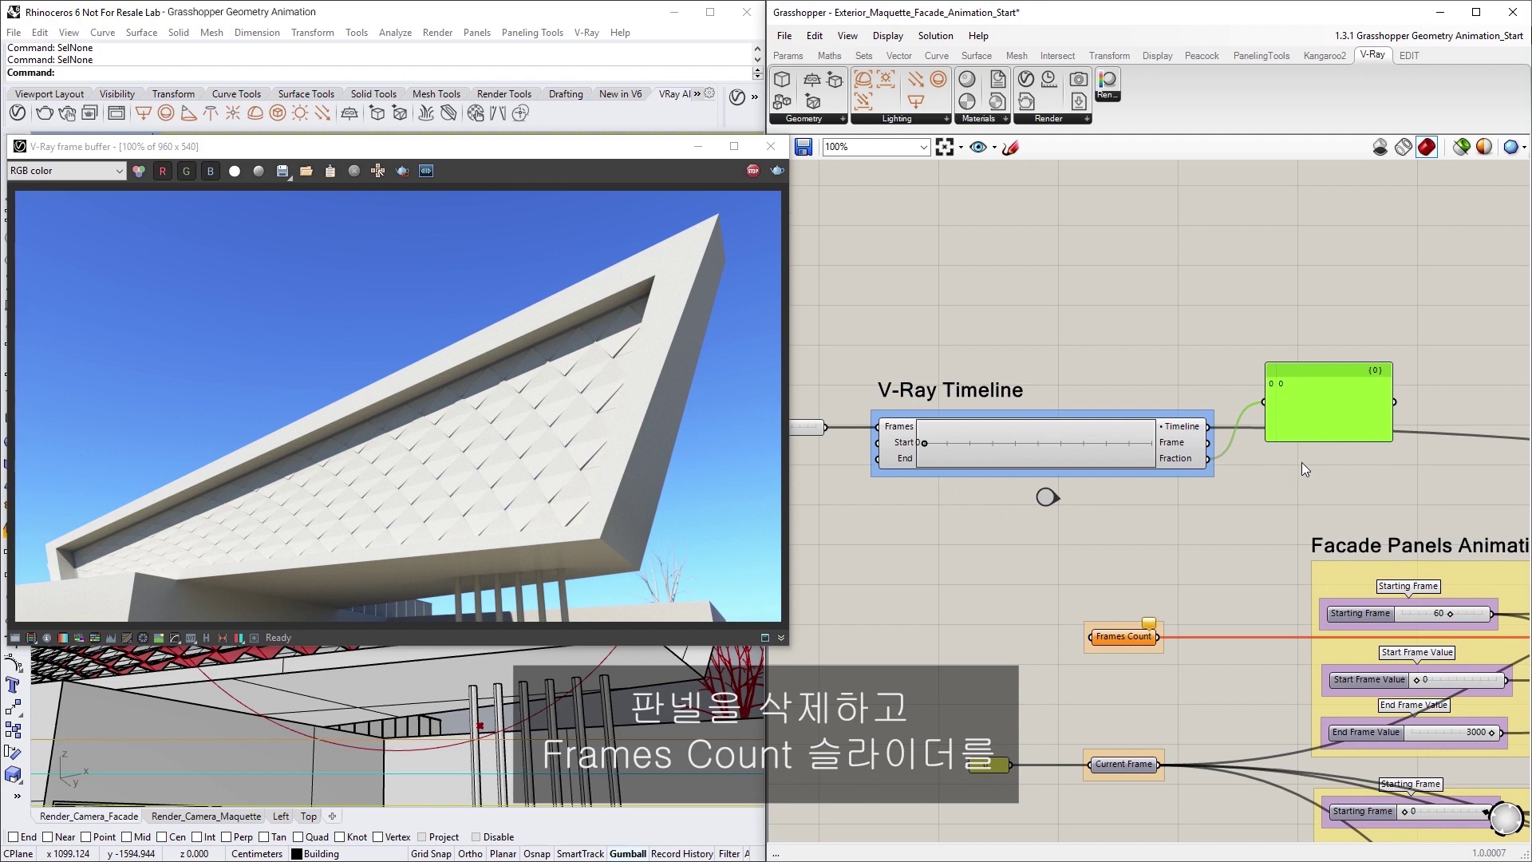
# Delete the Fraction panel; wire the 360 slider to Frames Count and Timeline Frame to Current Frame.
pyautogui.press('Delete')
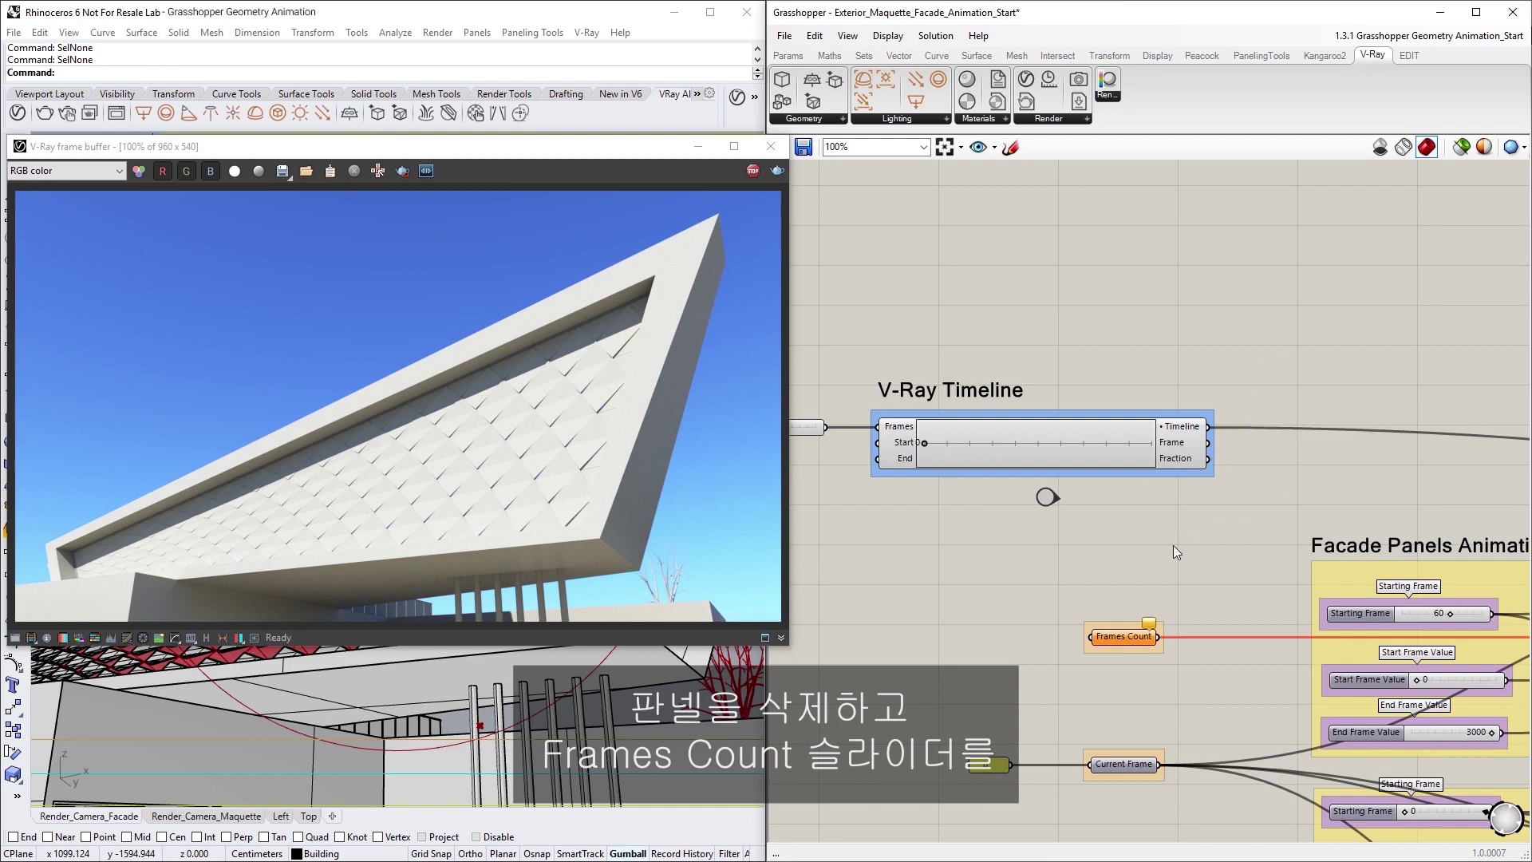
pyautogui.moveTo(1173, 550); pyautogui.dragTo(1247, 499, button='right')
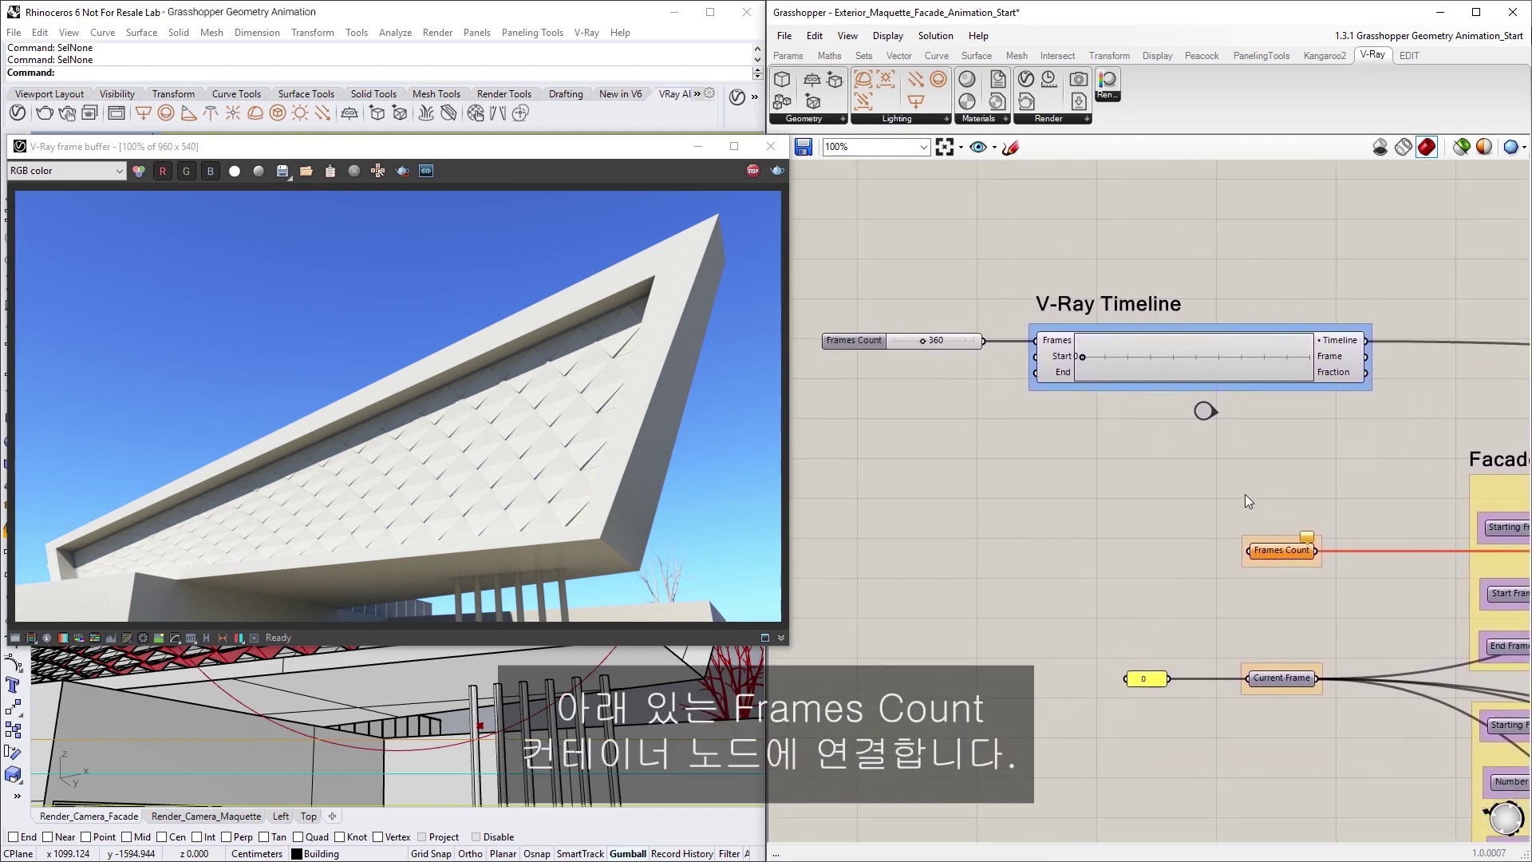
pyautogui.moveTo(992, 343); pyautogui.dragTo(1248, 550)
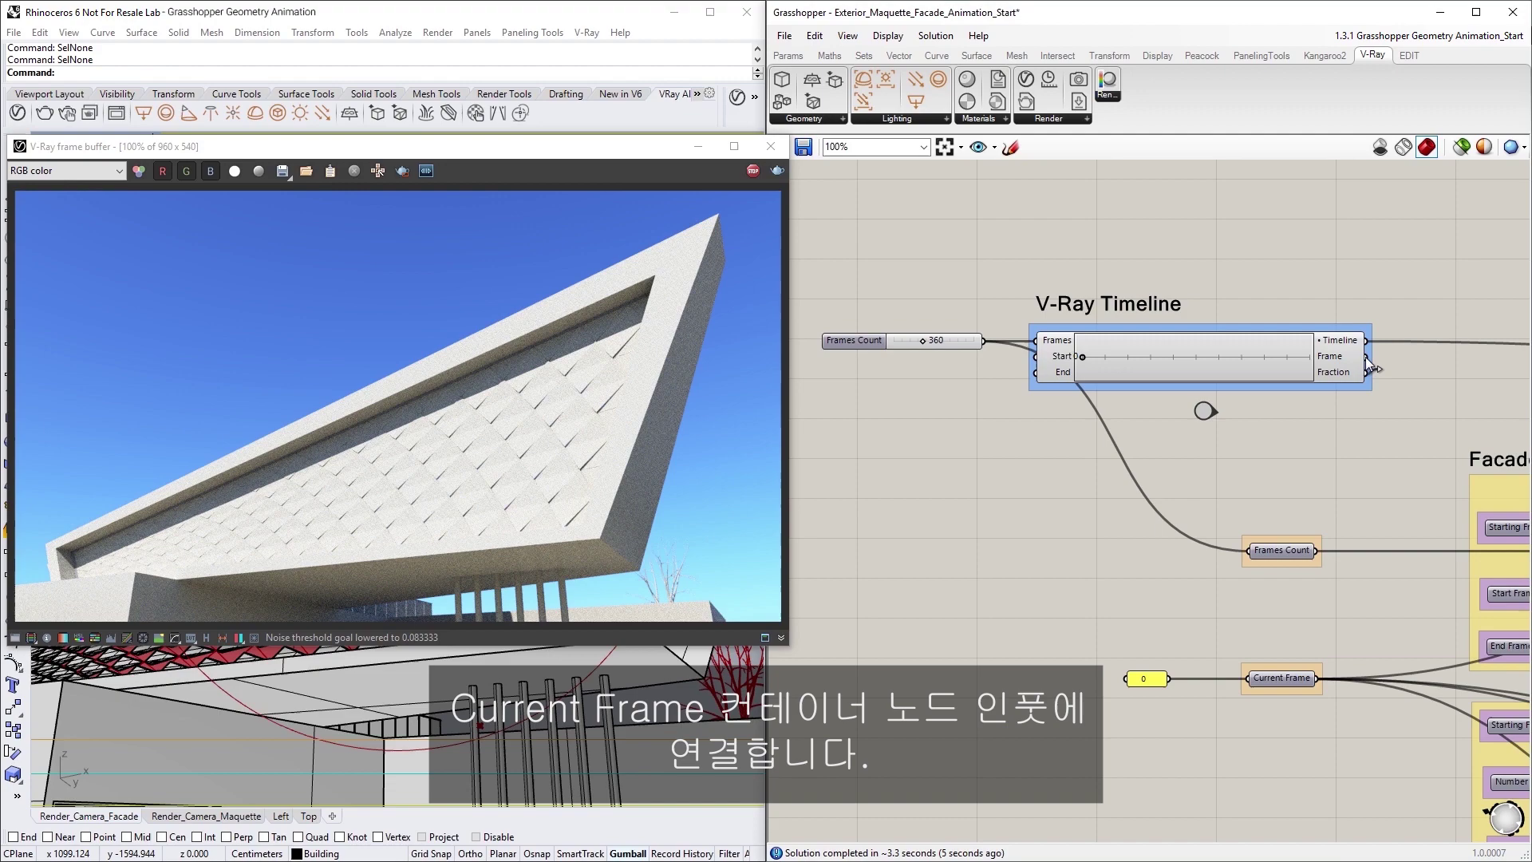
pyautogui.moveTo(1366, 357); pyautogui.dragTo(1243, 681)
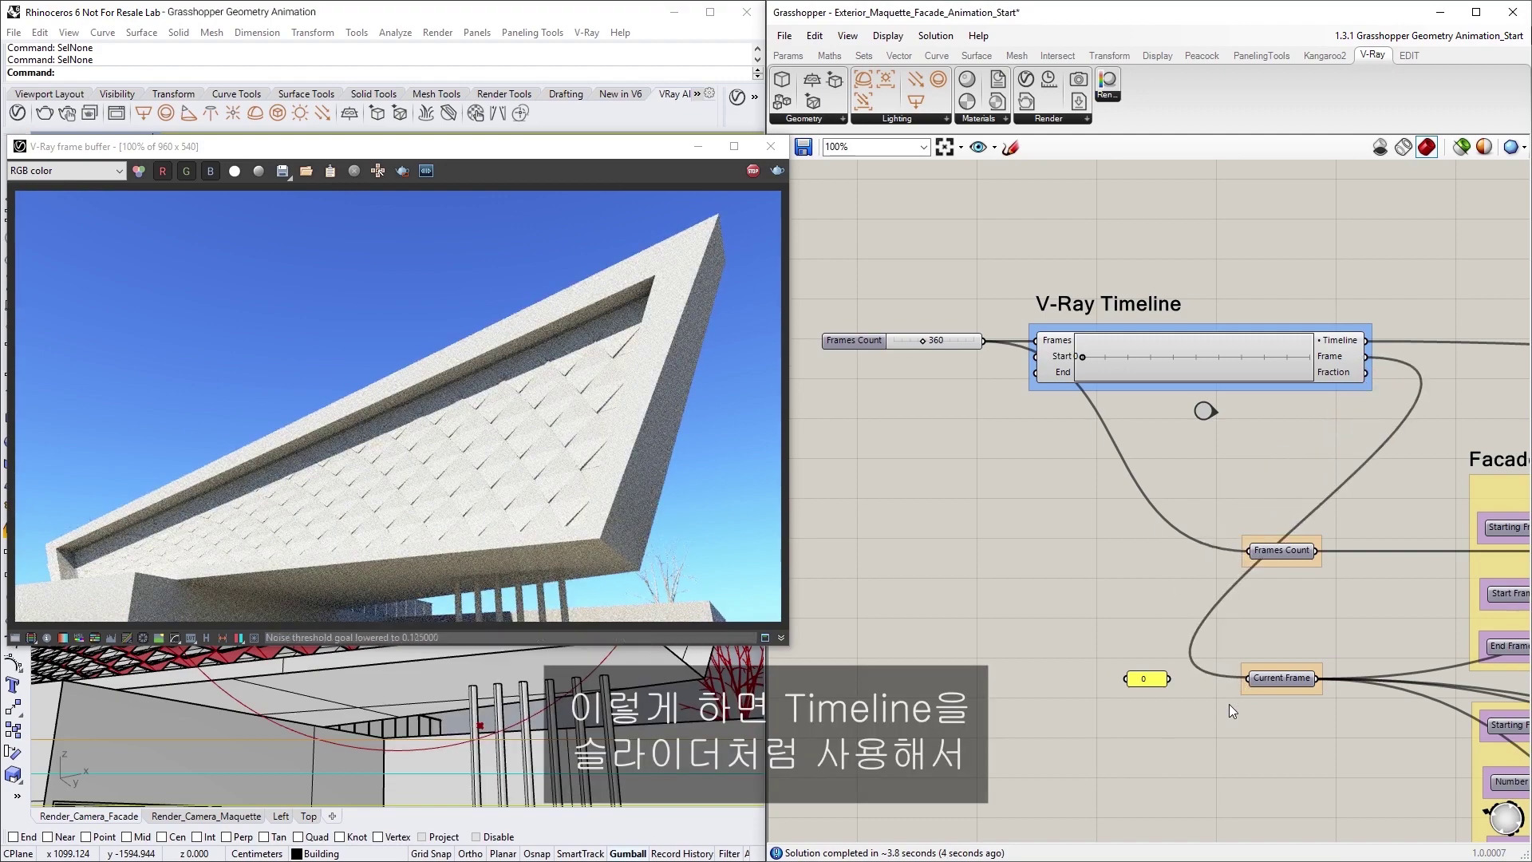
# Preview the facade panels at timeline frames 30, 183 and 319, then stop the interactive render.
pyautogui.click(1101, 354)
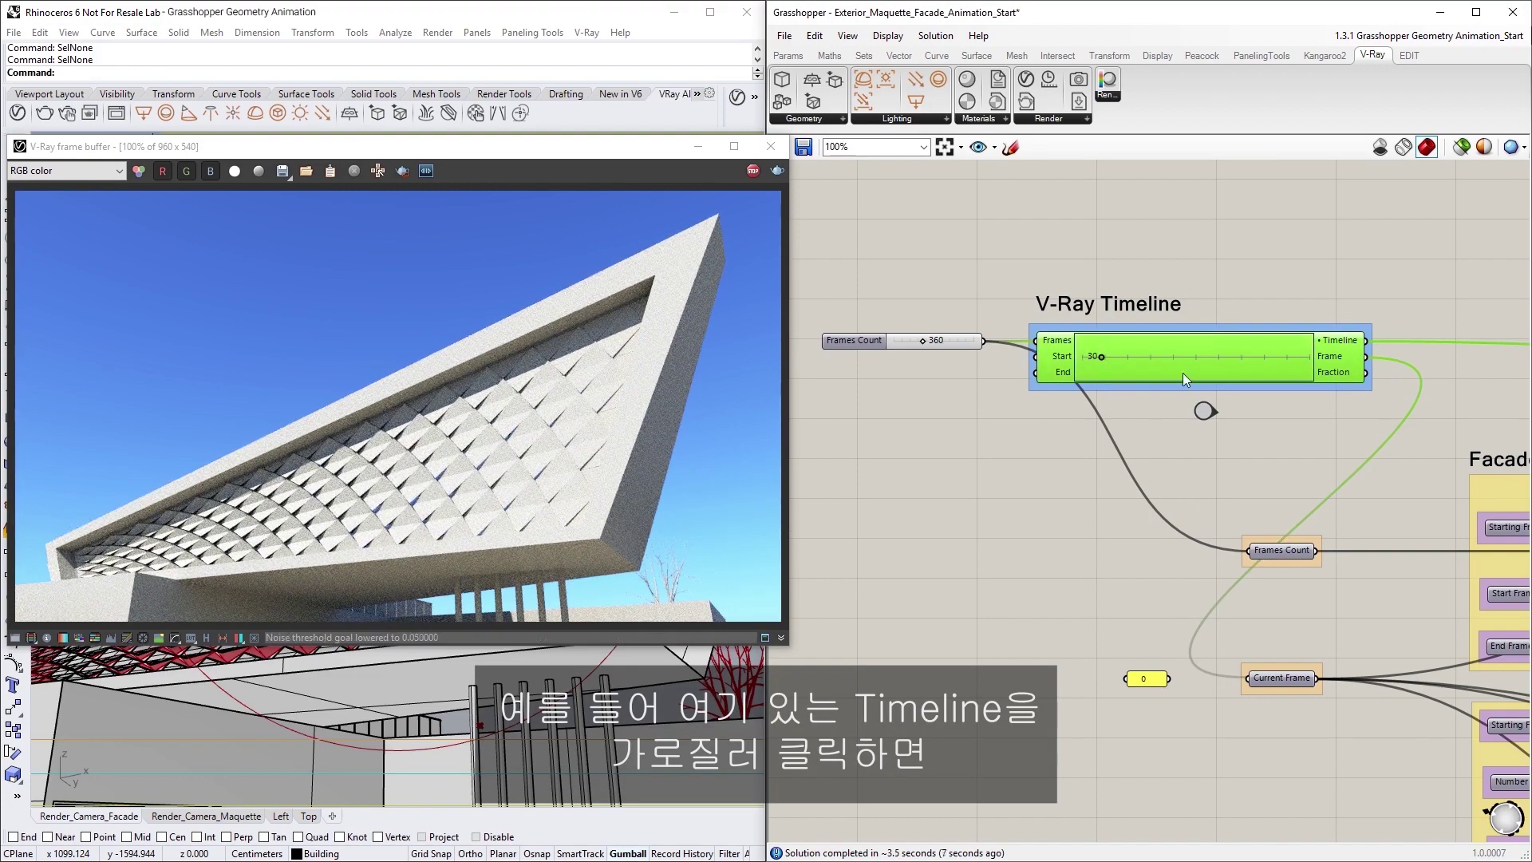
pyautogui.click(1199, 356)
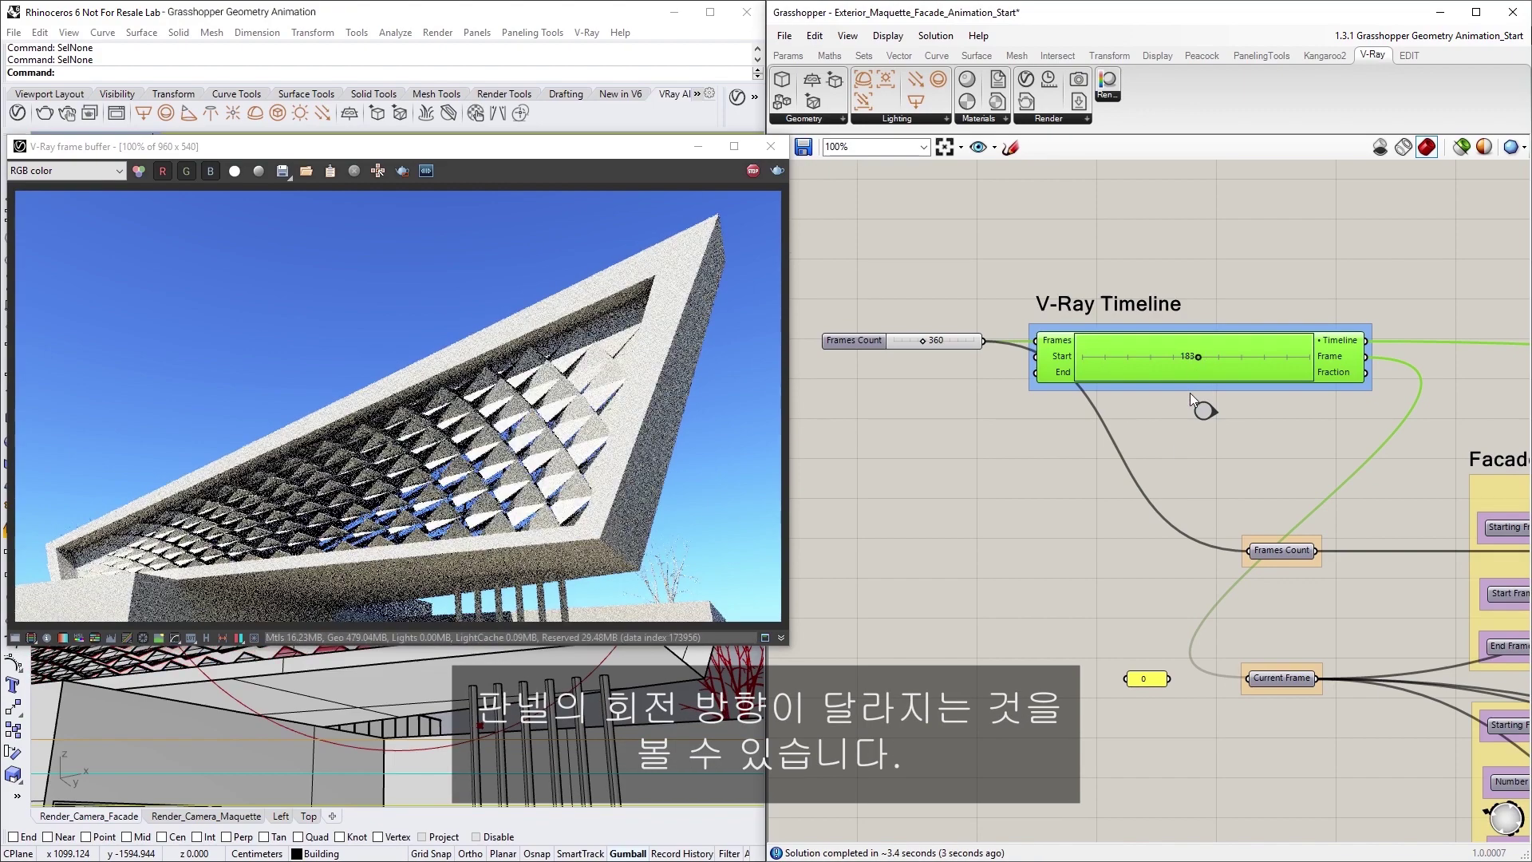
pyautogui.click(1285, 357)
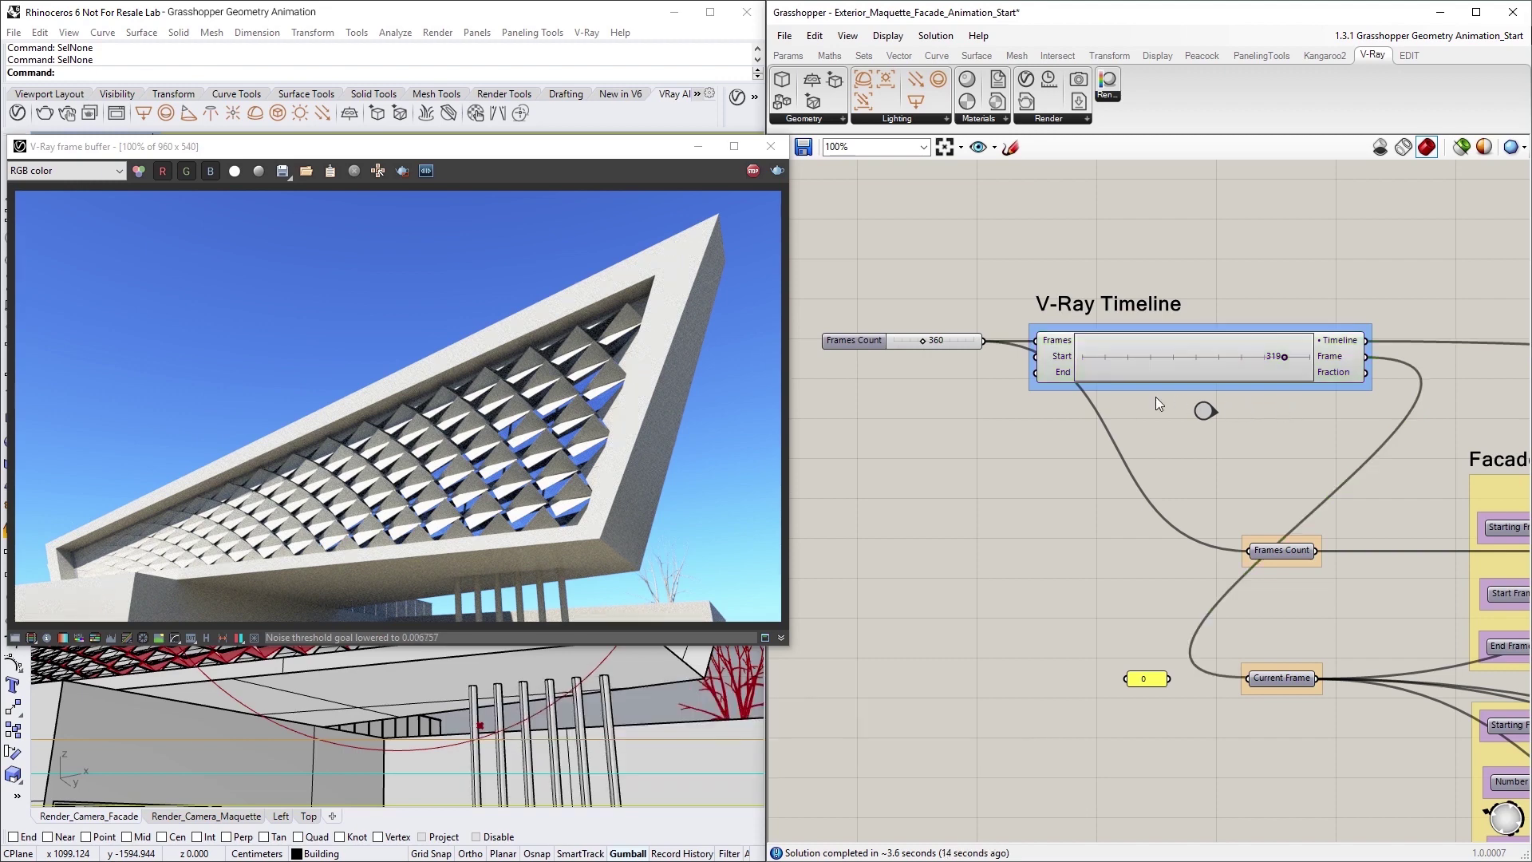
pyautogui.click(752, 170)
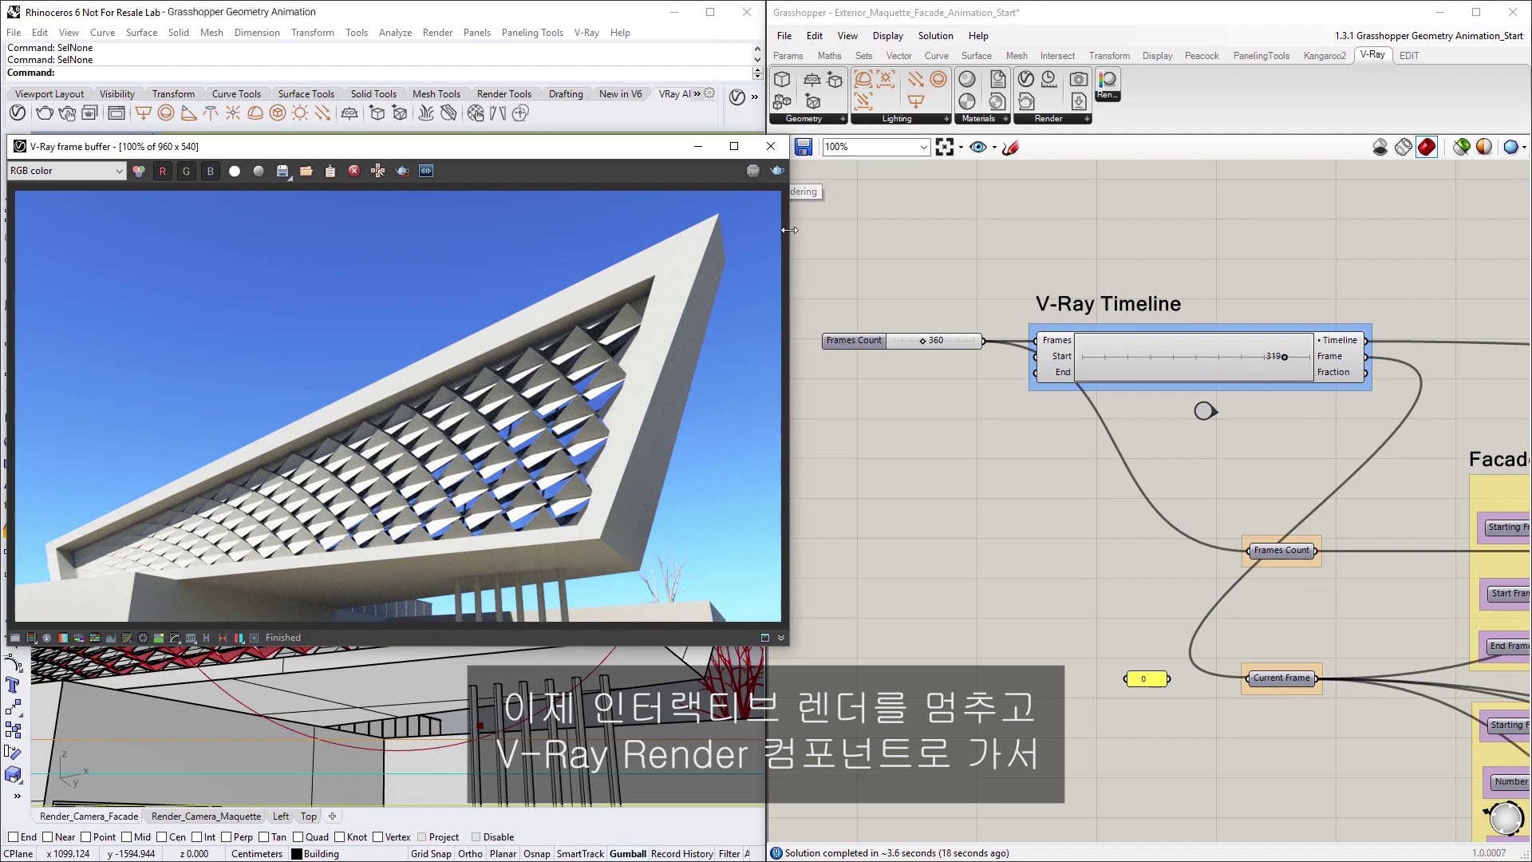
# In the V-Ray Rendering group, choose Production mode and Bucket sampler, keeping quality at Very High.
pyautogui.doubleClick(1202, 412)
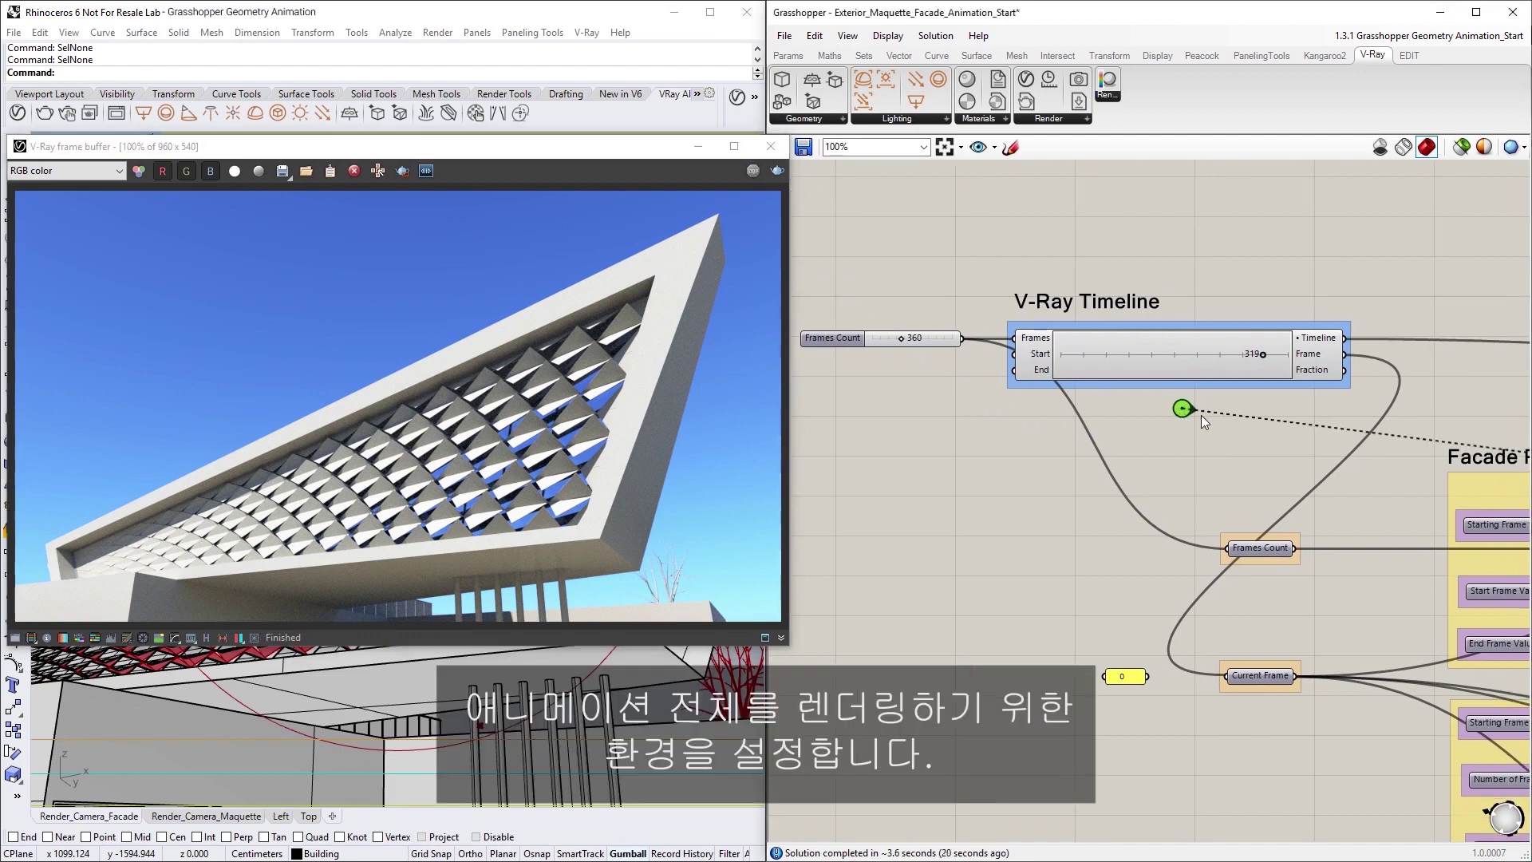
pyautogui.moveTo(1196, 468); pyautogui.dragTo(1213, 583, button='right')
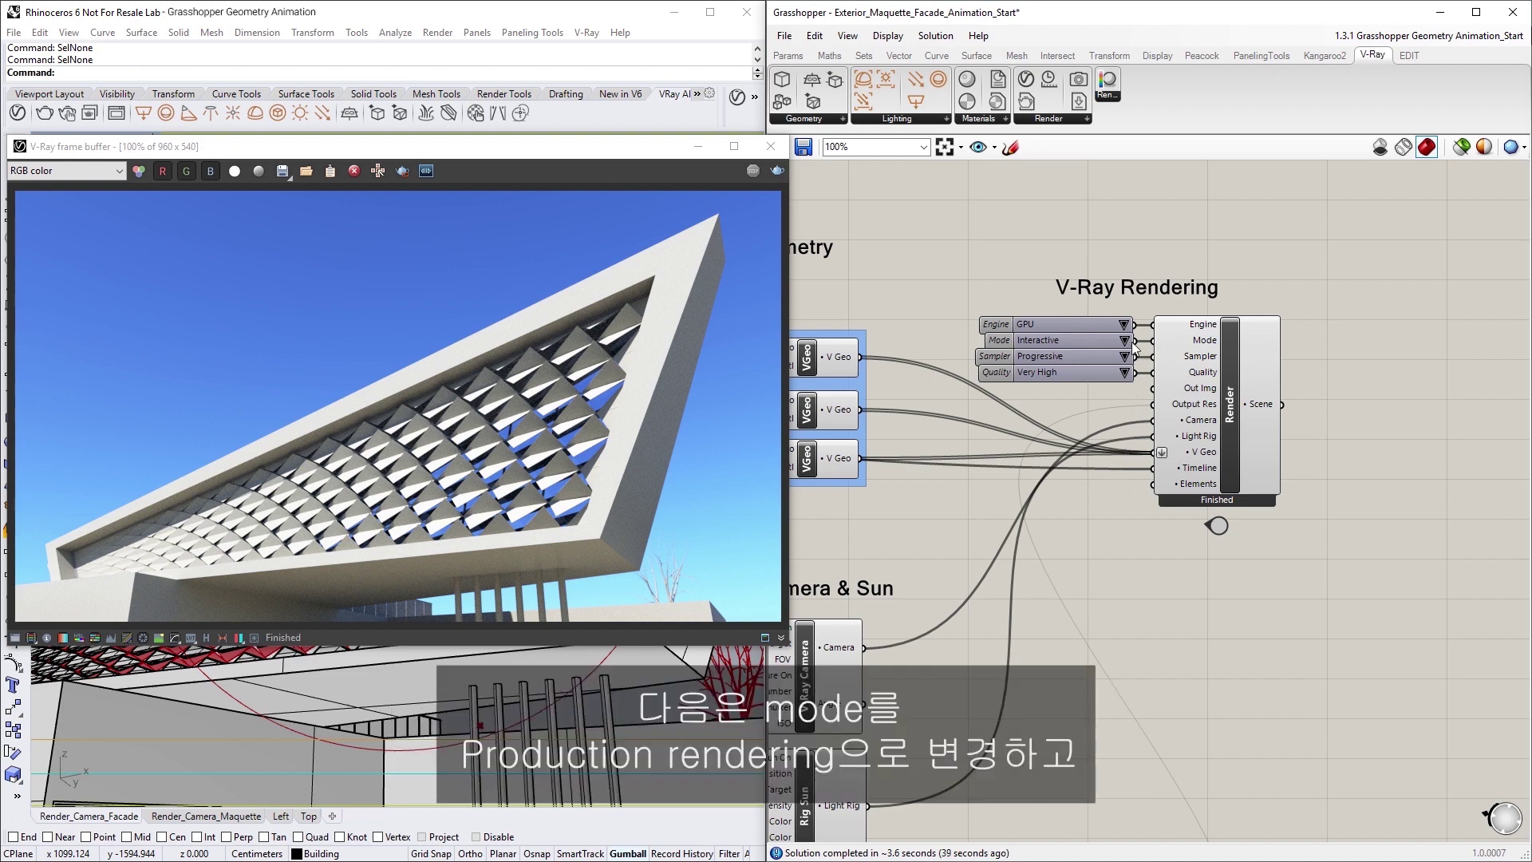
pyautogui.click(1131, 342)
pyautogui.click(1178, 367)
pyautogui.click(1124, 356)
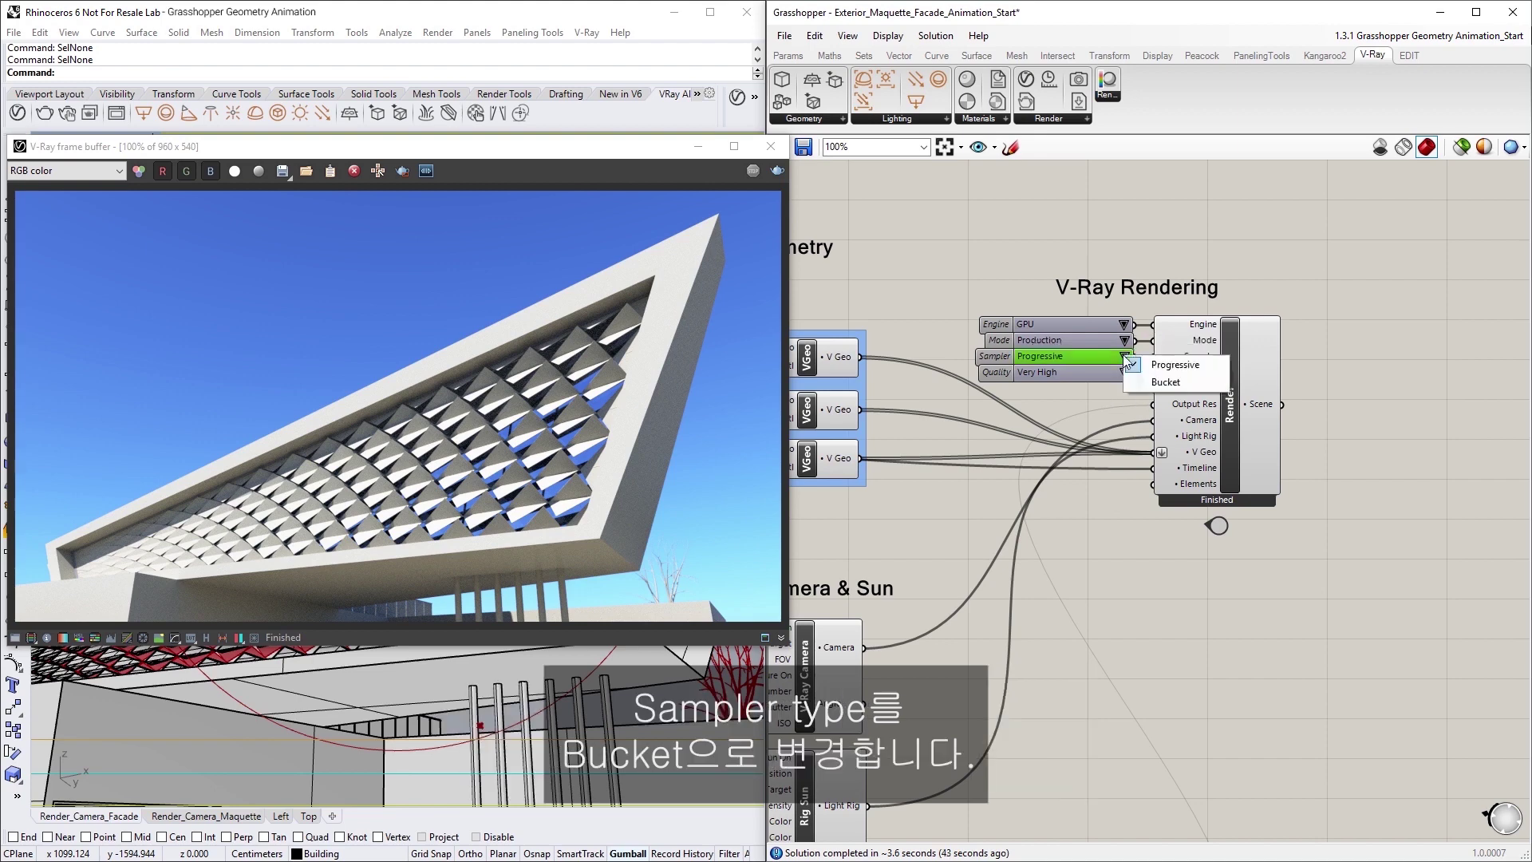
pyautogui.click(1149, 383)
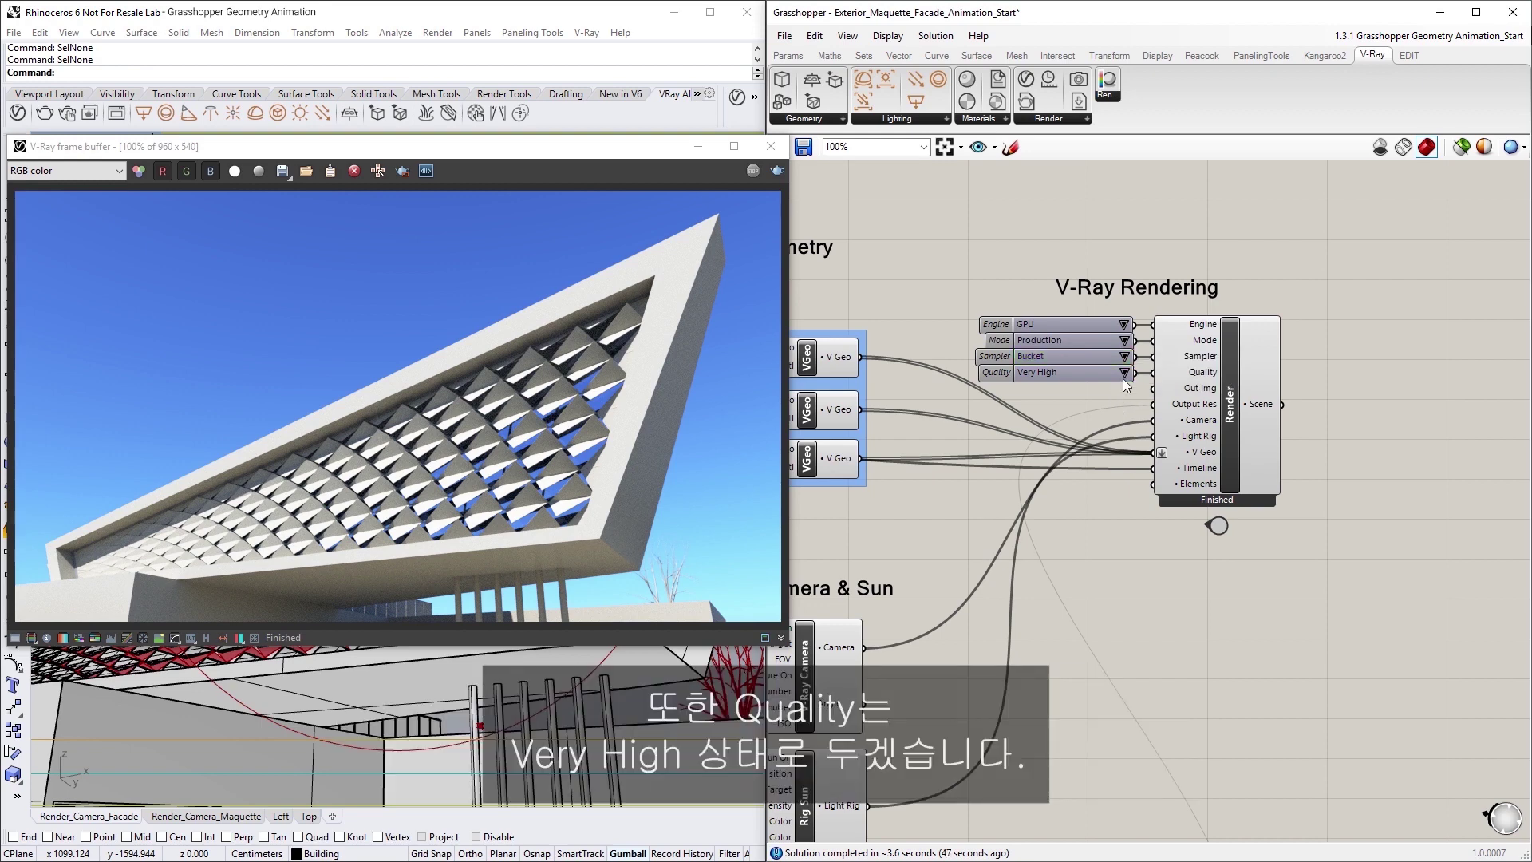
pyautogui.click(1124, 372)
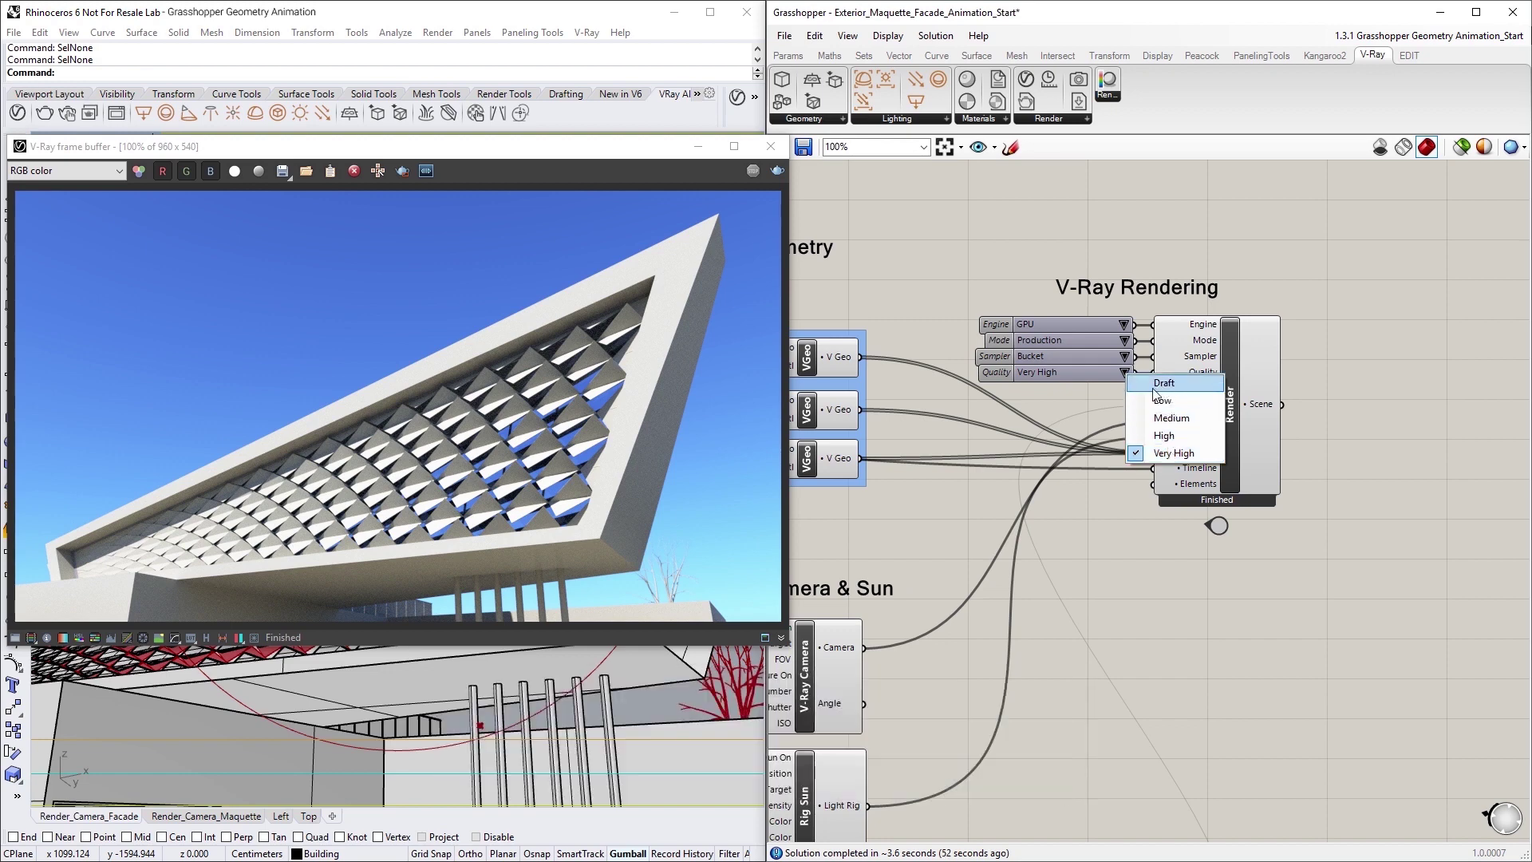
pyautogui.click(1095, 399)
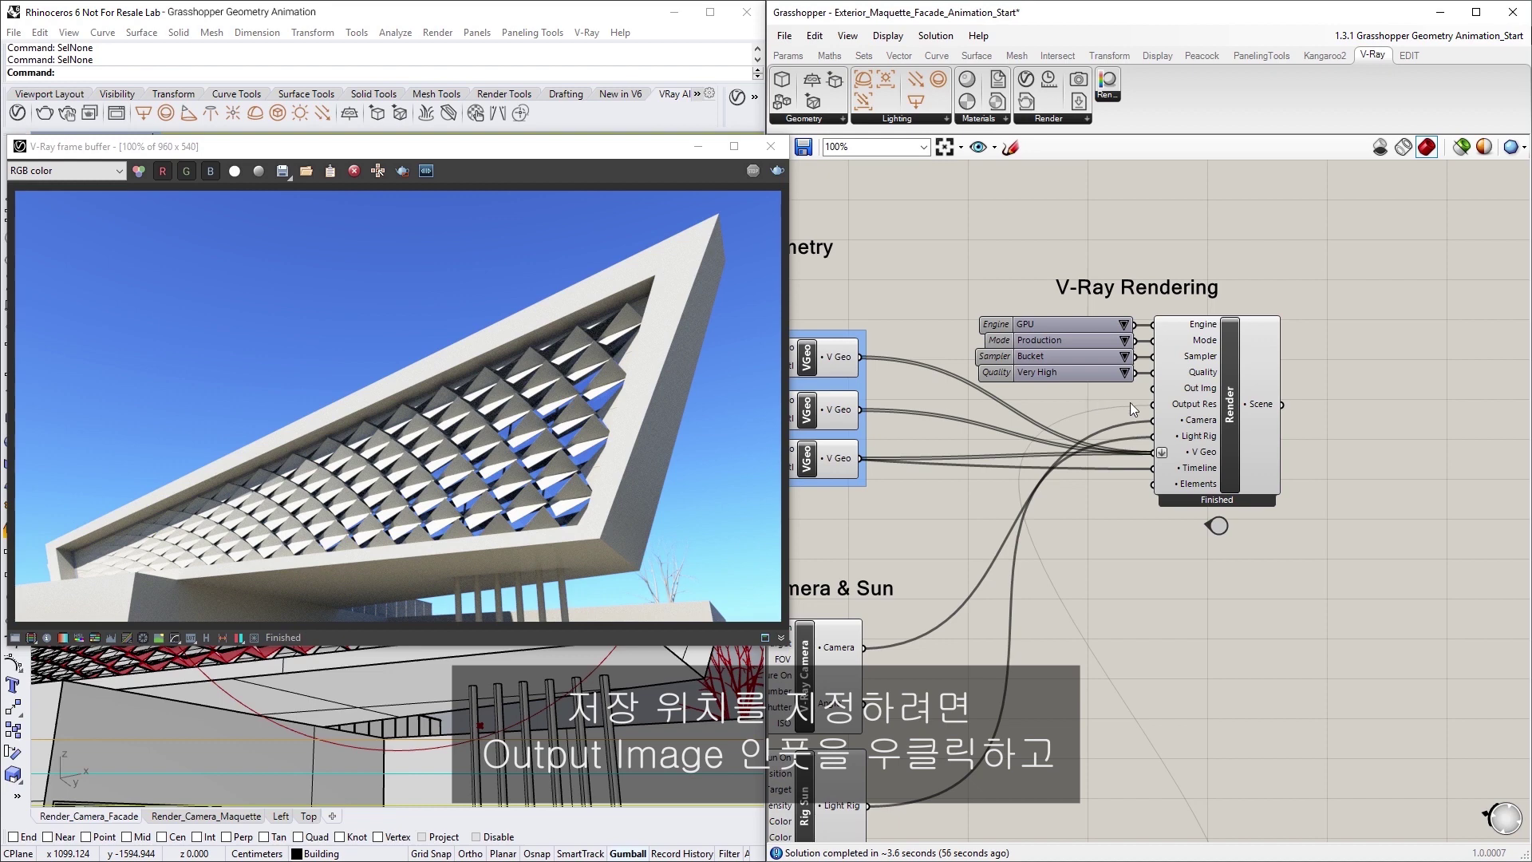
# Extract a Save File parameter from Out Img, saving to Rendering\Animation Sequences\Facade Animation\Facade_Panels_Animation.jpg.
pyautogui.rightClick(1199, 389)
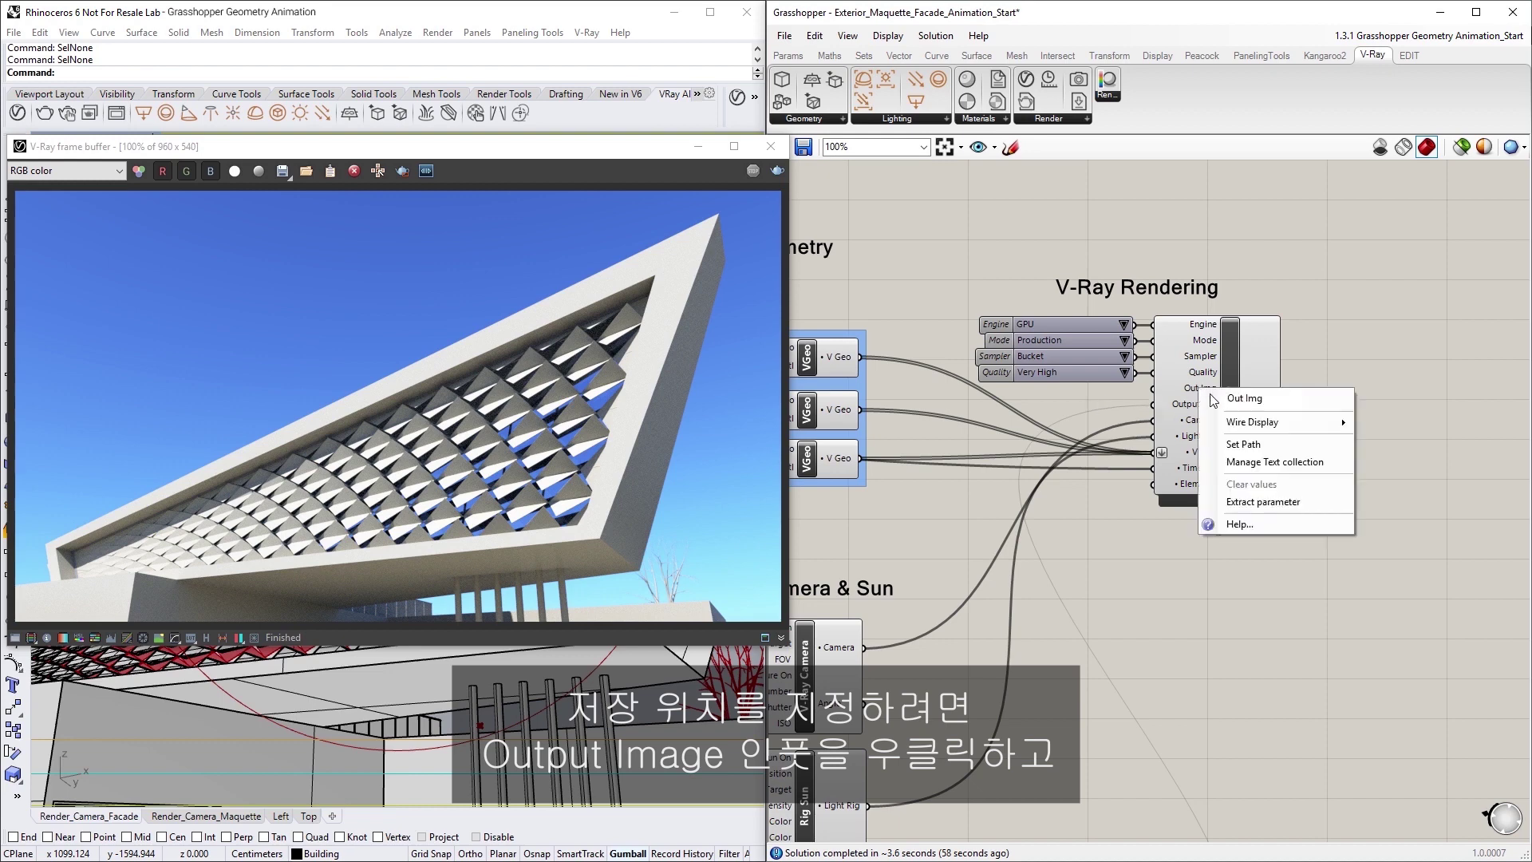
pyautogui.click(1267, 502)
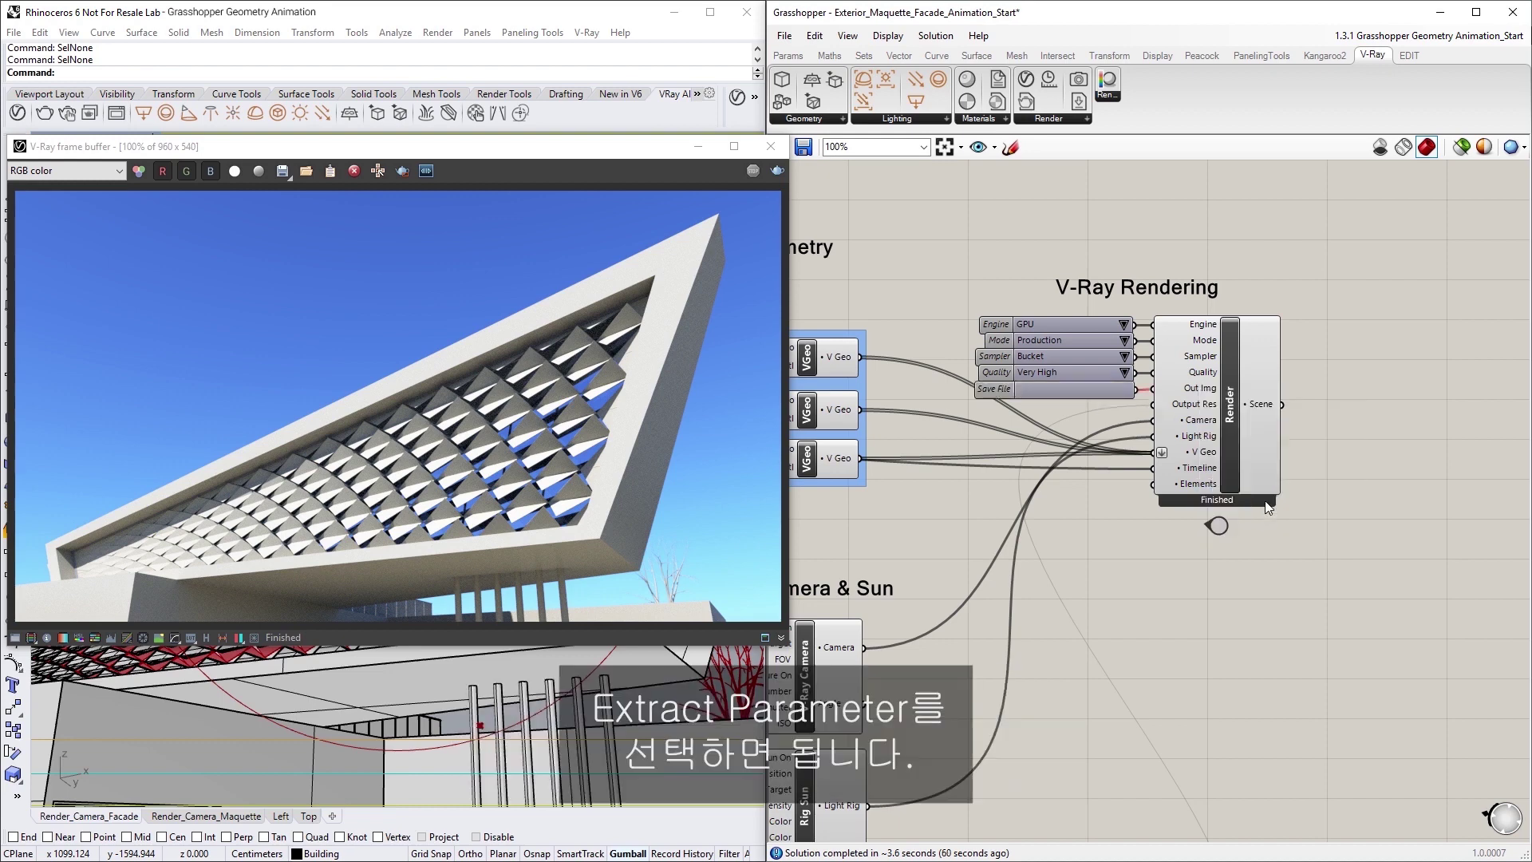
pyautogui.doubleClick(1089, 391)
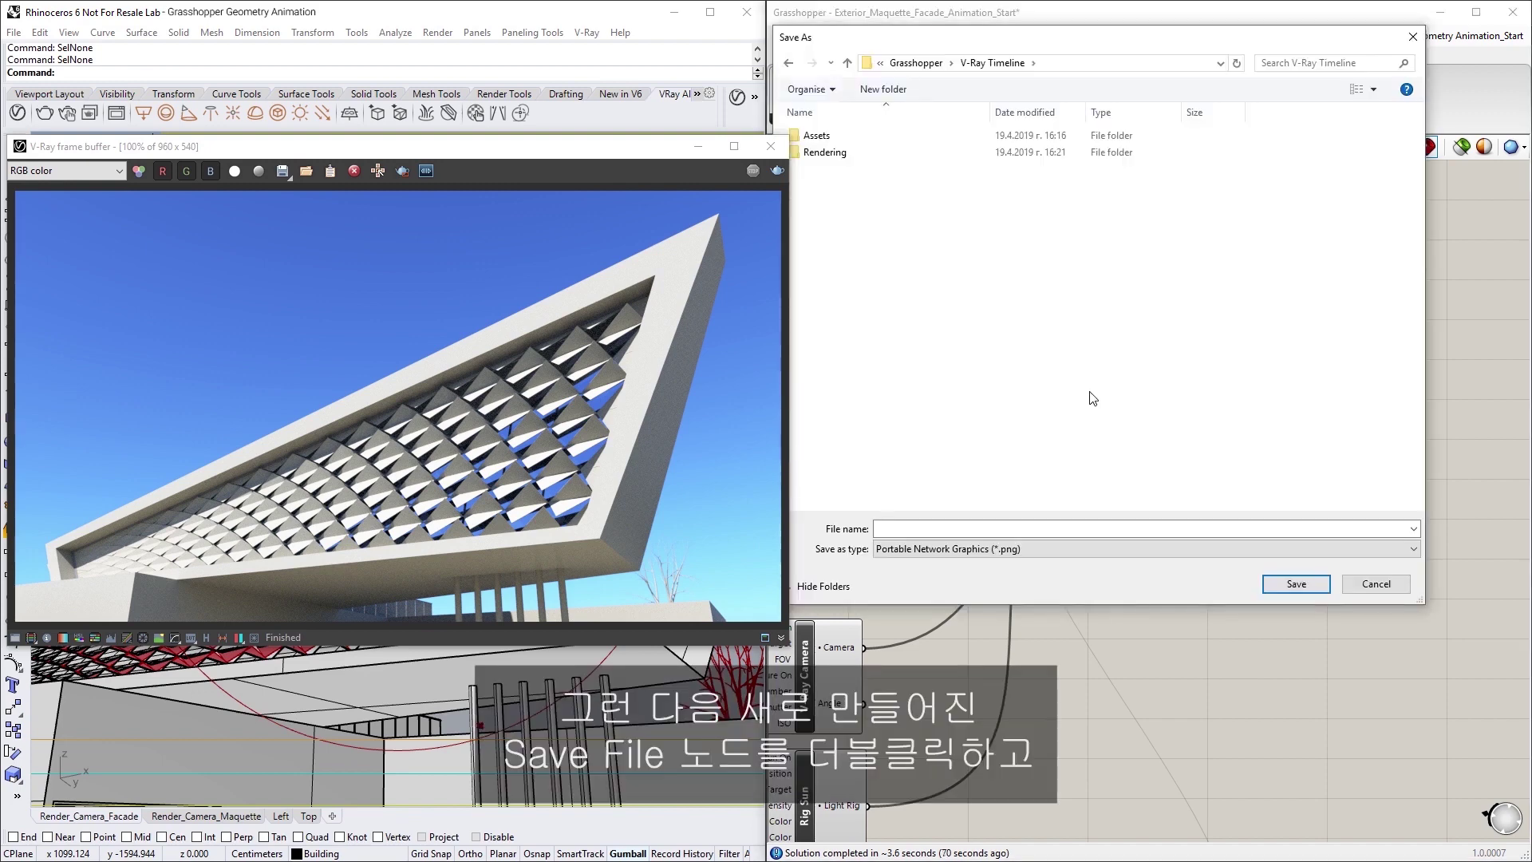
pyautogui.doubleClick(830, 152)
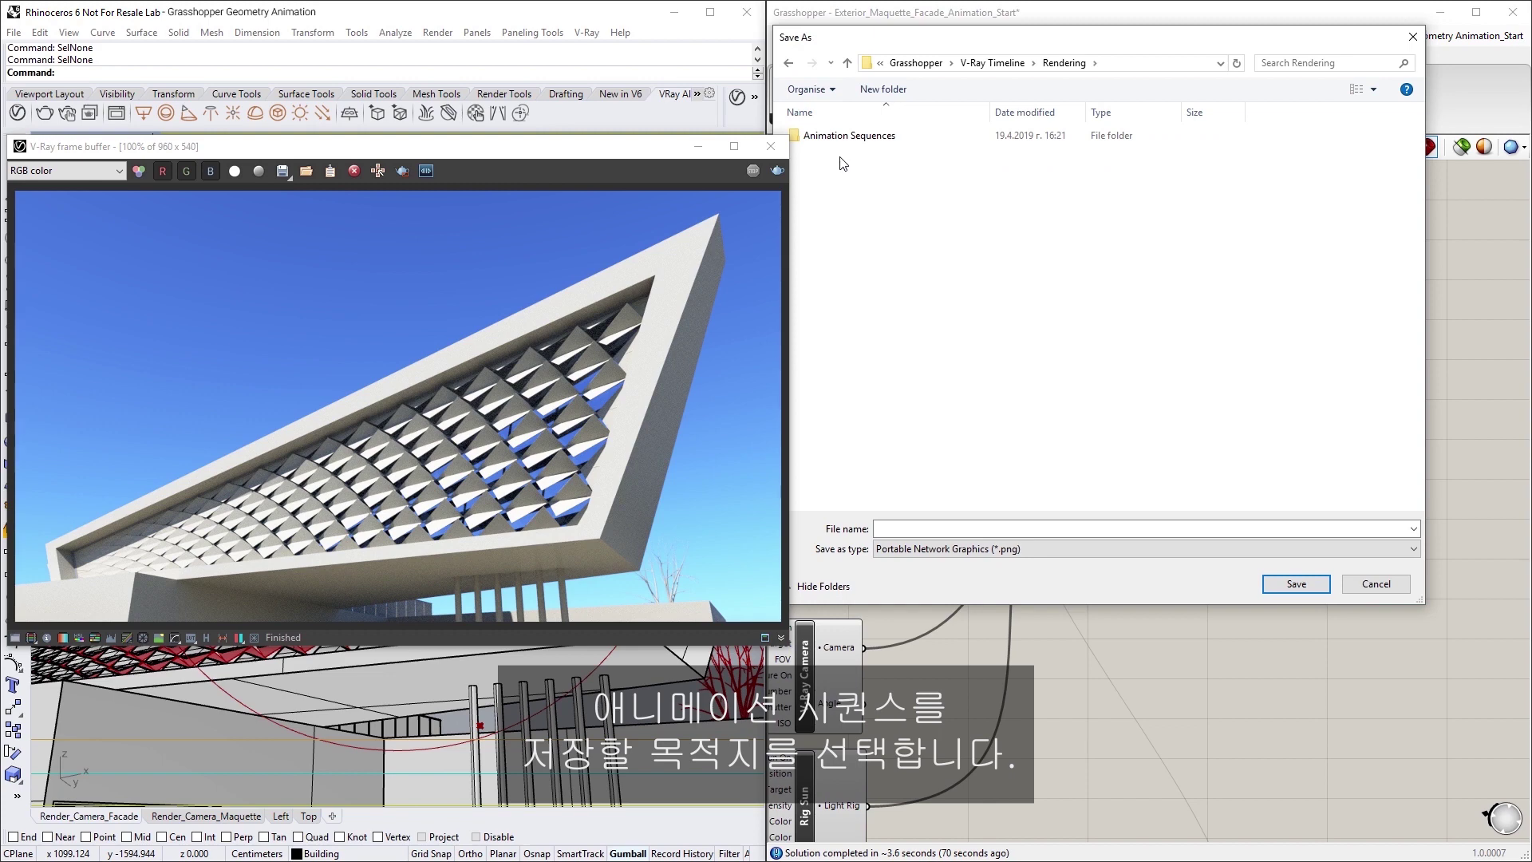
pyautogui.doubleClick(859, 144)
pyautogui.doubleClick(861, 137)
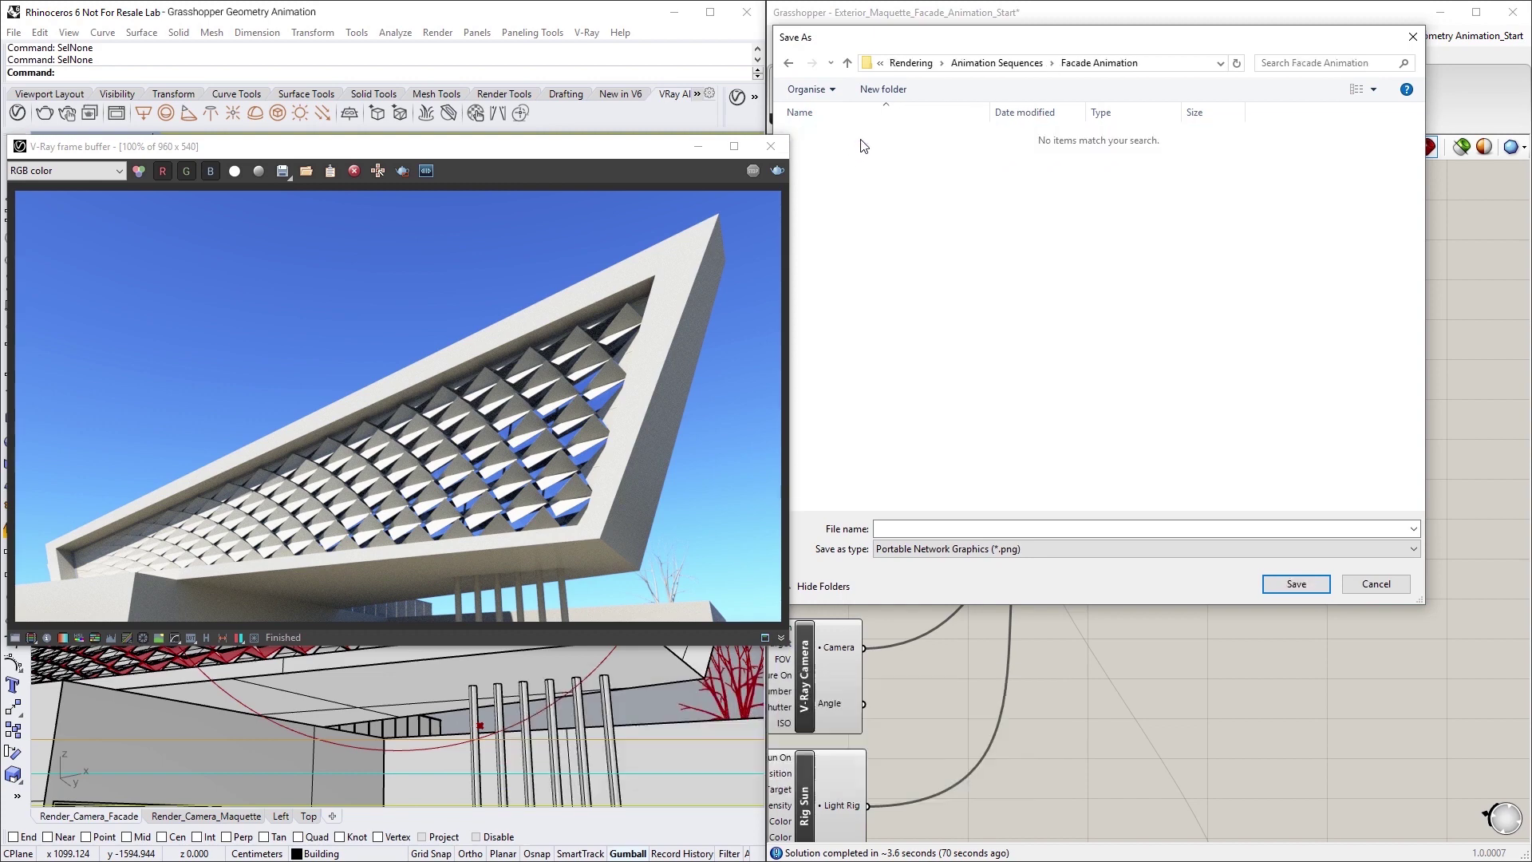
pyautogui.click(991, 528)
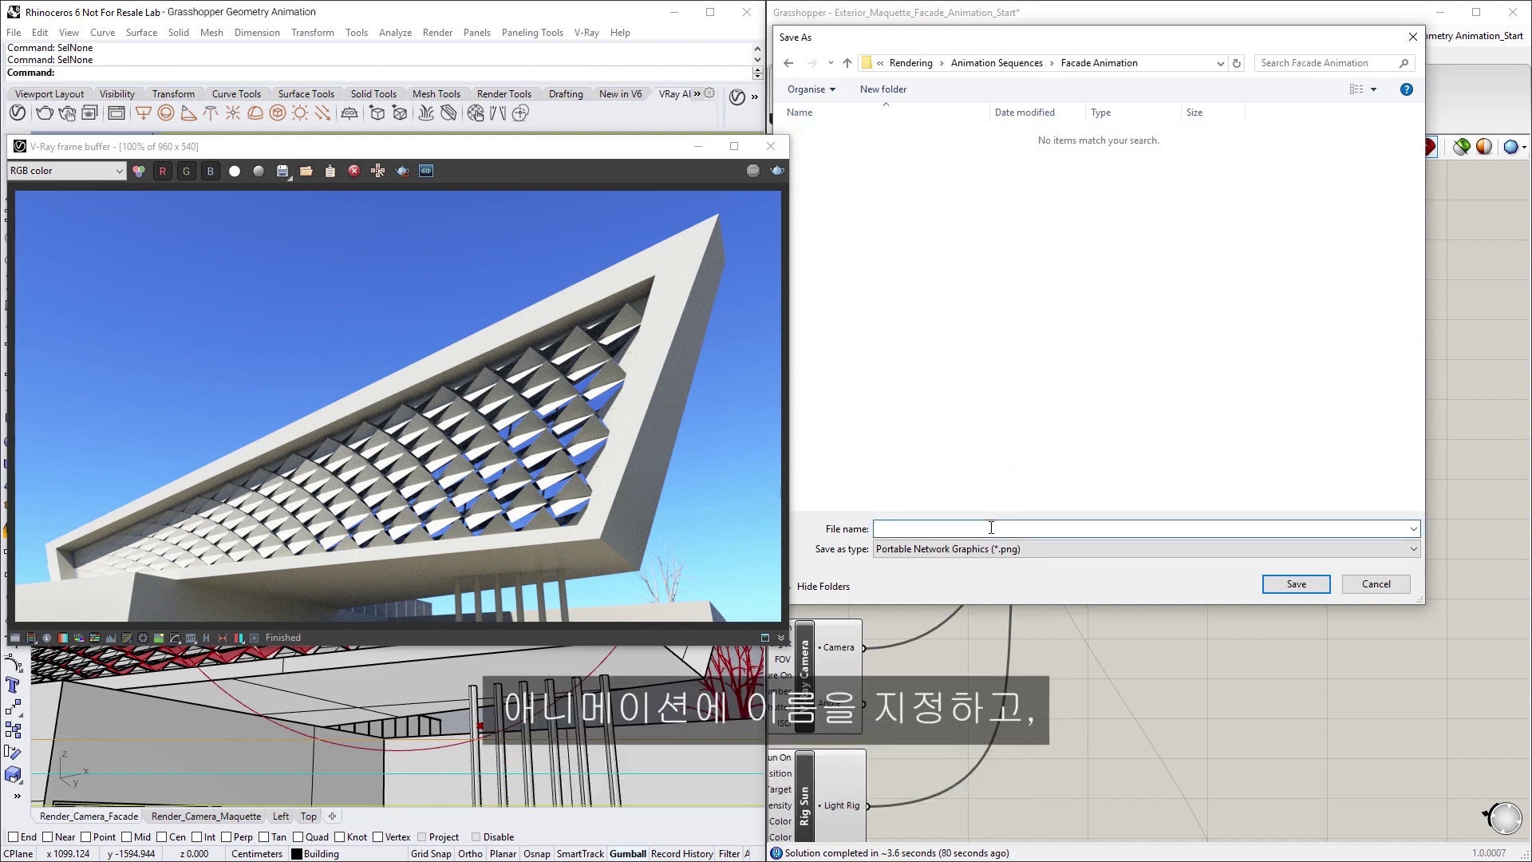
pyautogui.write('Facade_P')
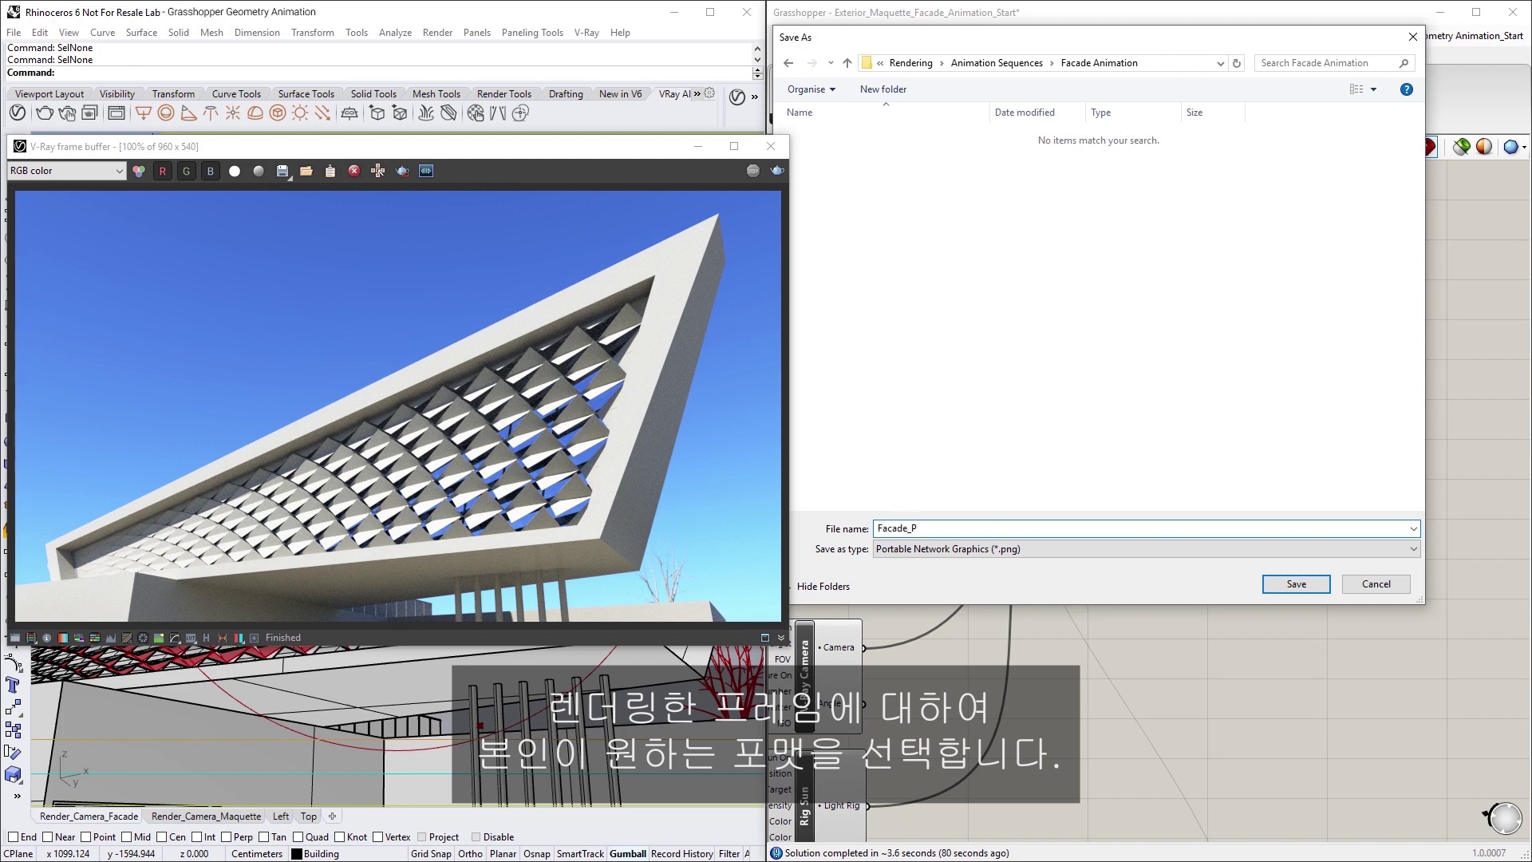
pyautogui.write('anels_Animation')
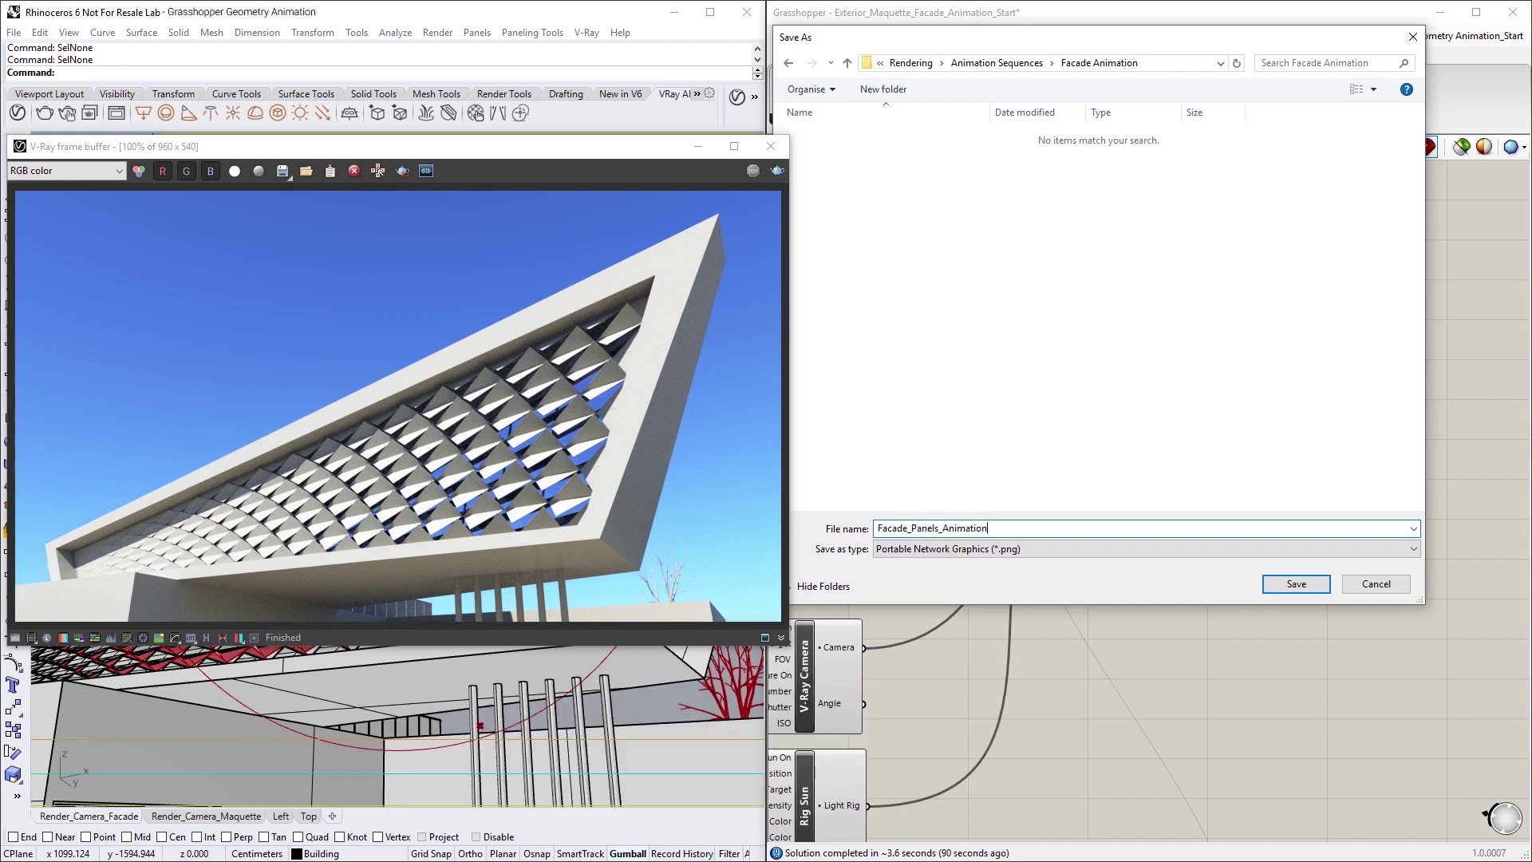
pyautogui.click(1037, 549)
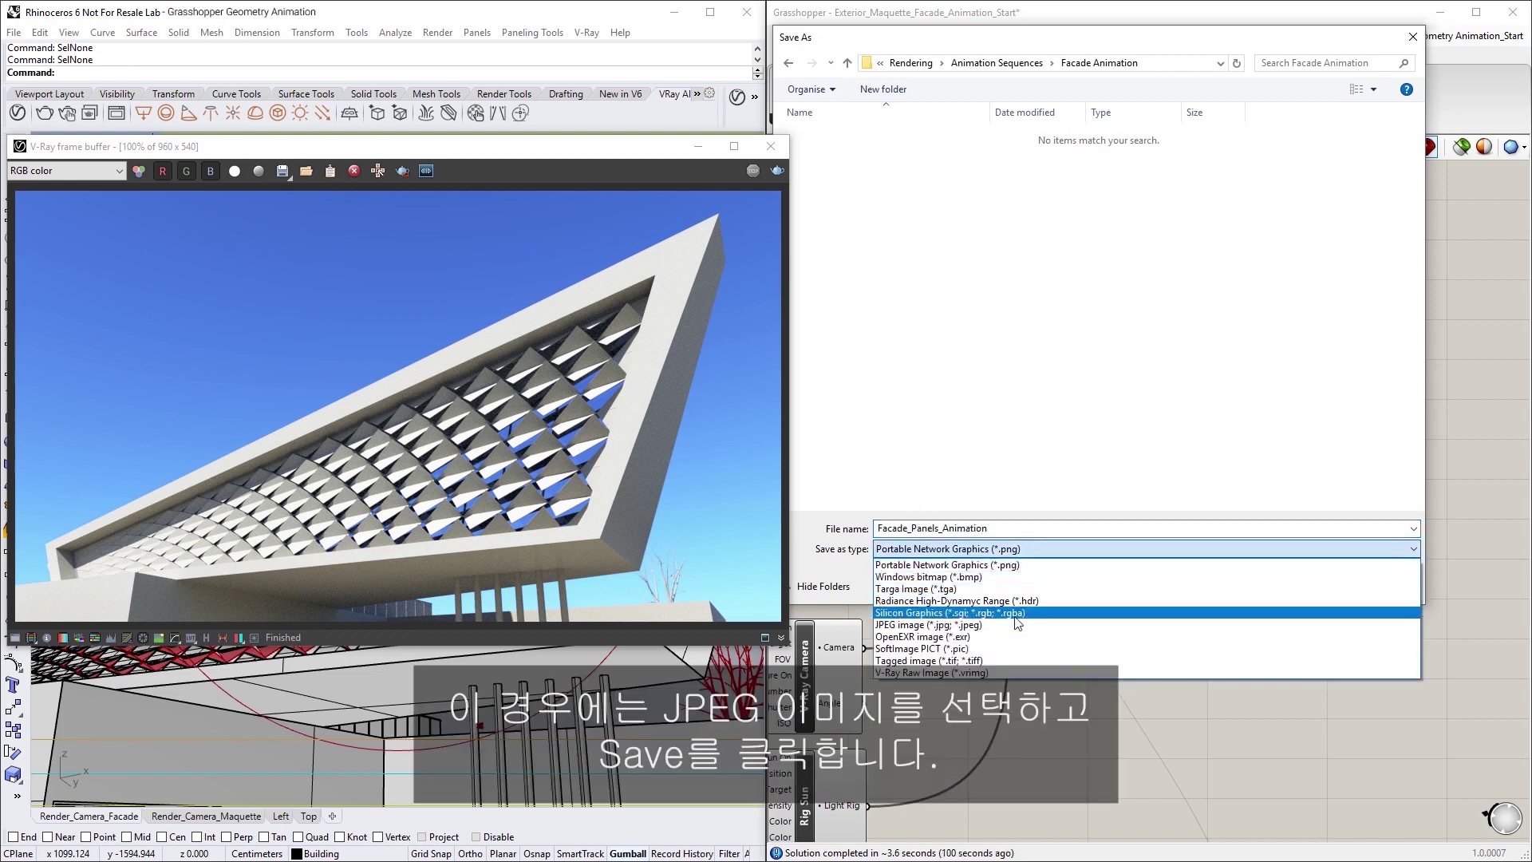
pyautogui.click(1015, 625)
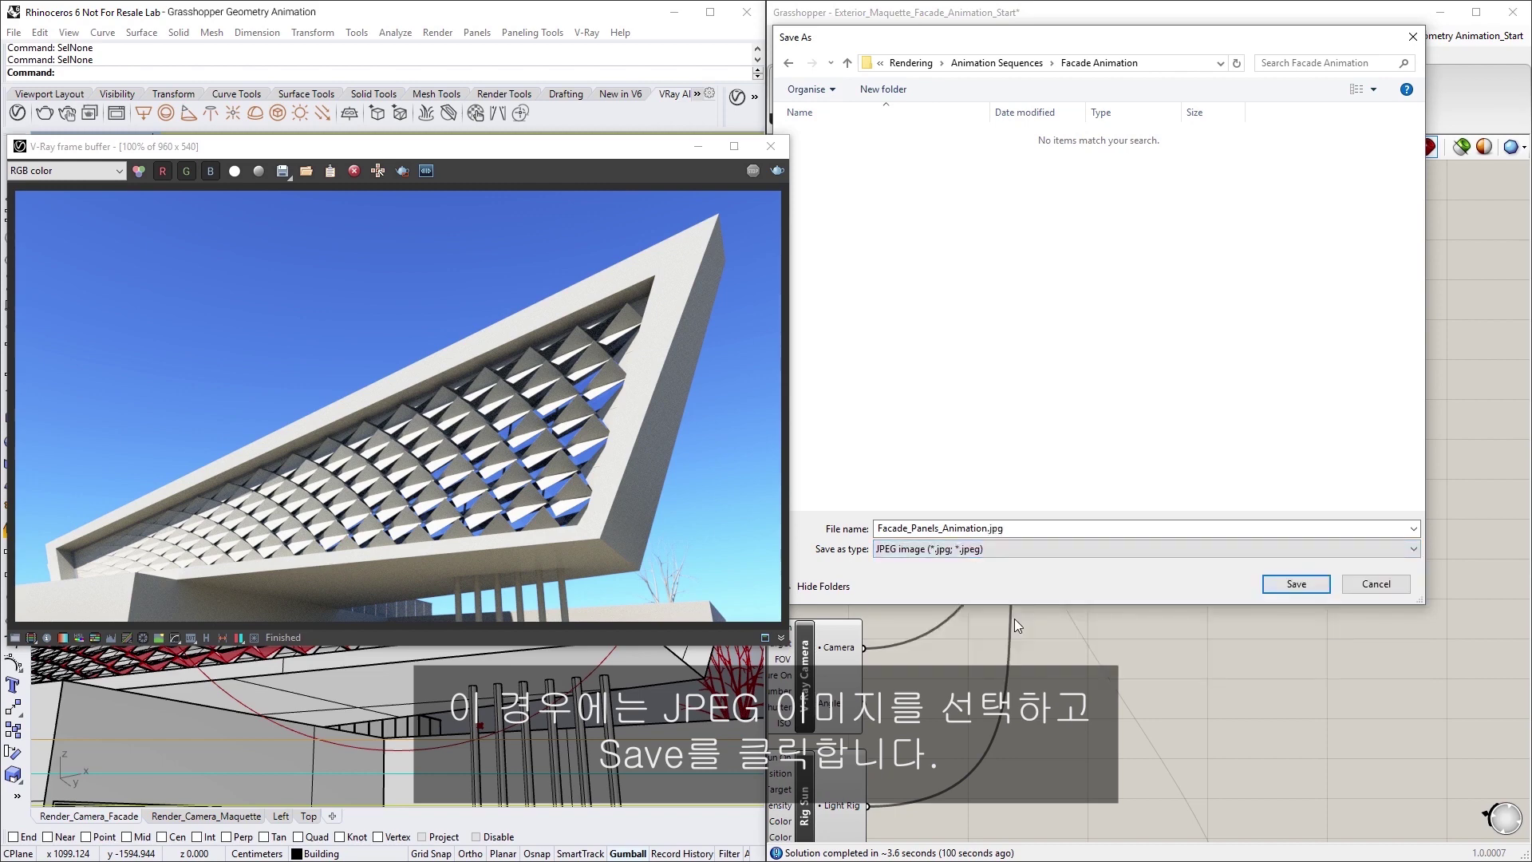
pyautogui.click(1276, 587)
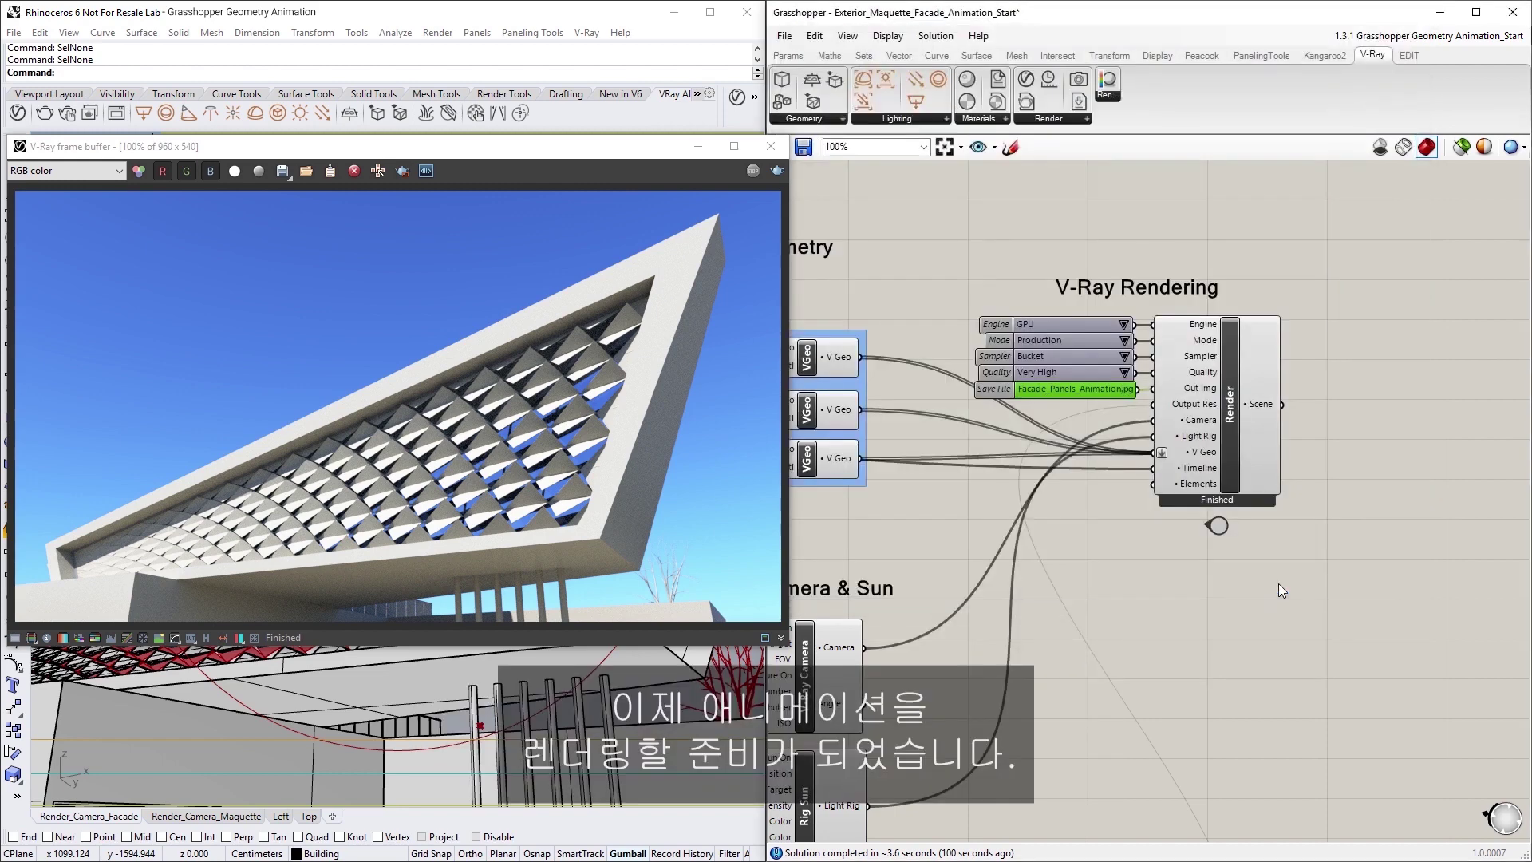
# Launch Render Animation on the V-Ray Render component to output every facade panel frame.
pyautogui.click(1279, 584)
pyautogui.rightClick(1230, 469)
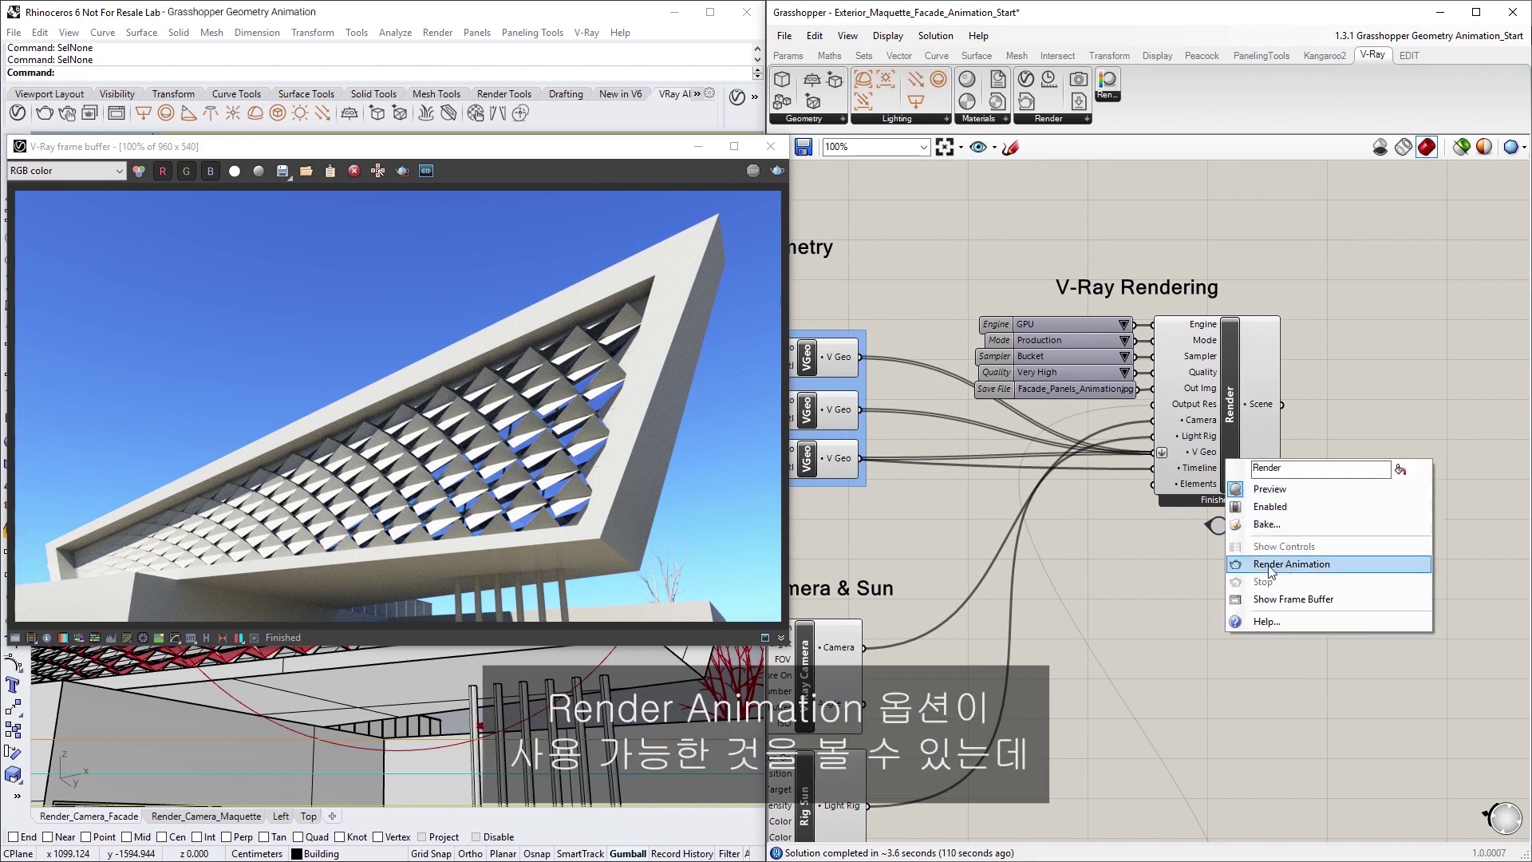
pyautogui.press('Escape')
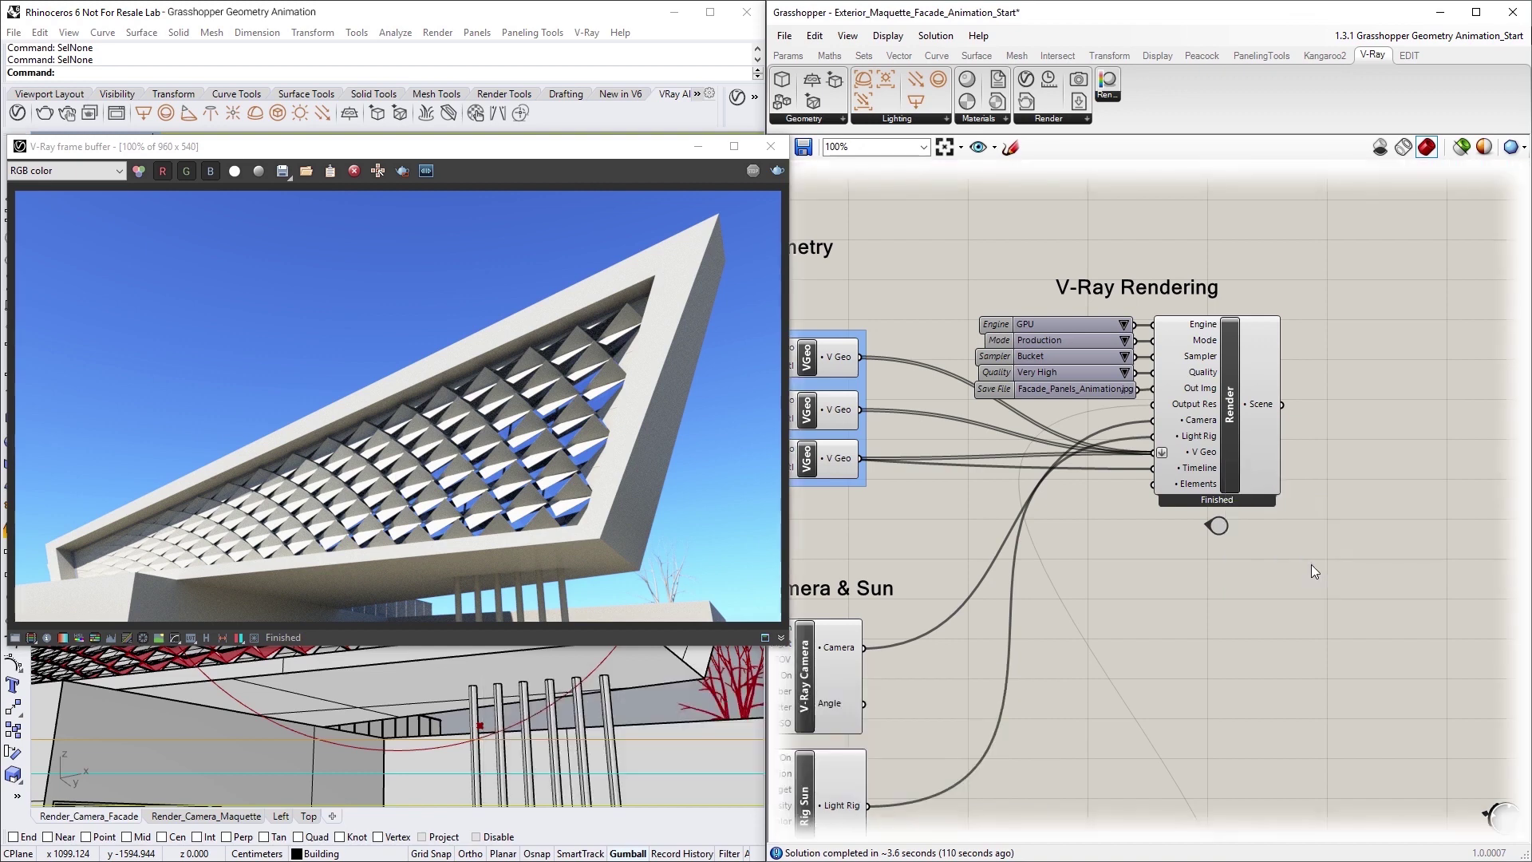